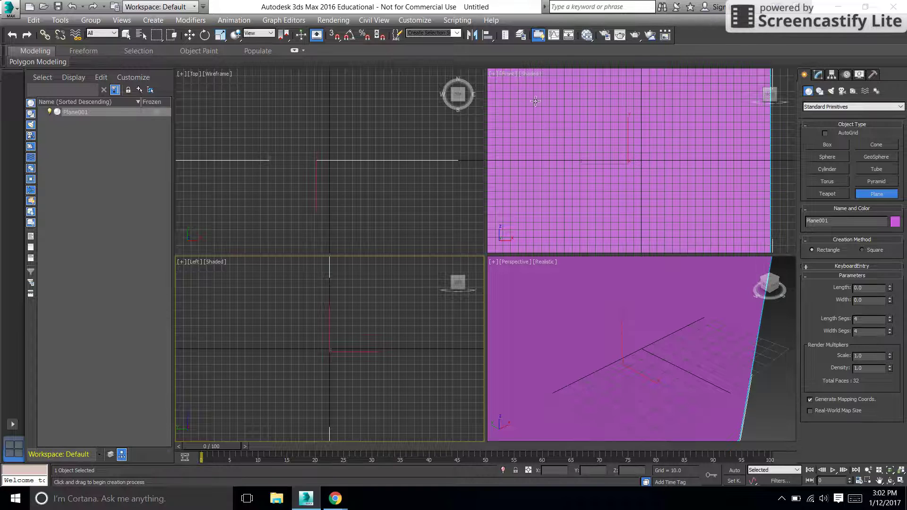
# Draw a second plane about 179 long and 270 wide in the Left viewport
pyautogui.click(215, 263)
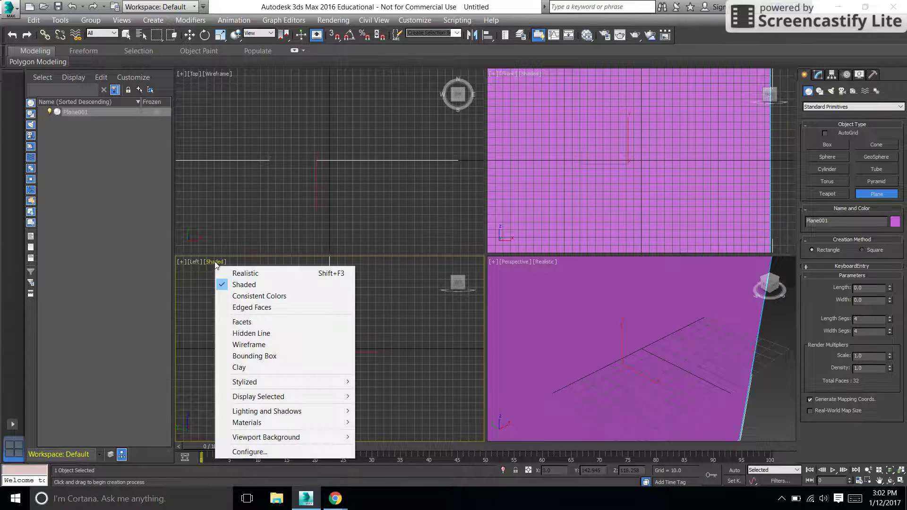
pyautogui.click(387, 274)
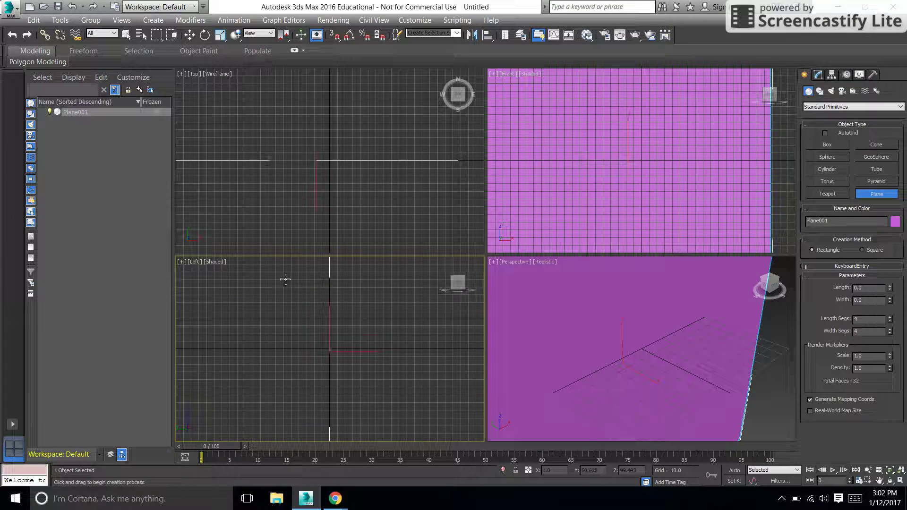
pyautogui.moveTo(234, 272); pyautogui.dragTo(442, 411)
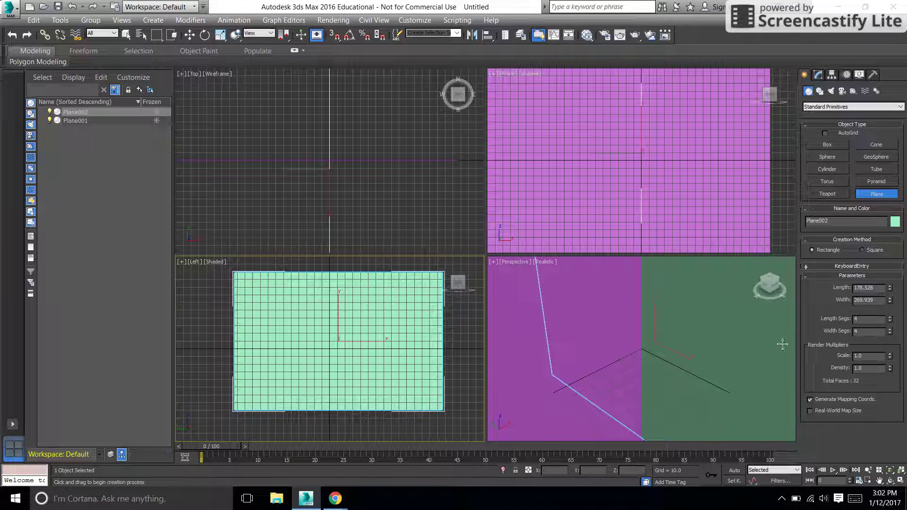
# Set the new green plane's length to 380 and its width to 368
pyautogui.moveTo(865, 286); pyautogui.dragTo(821, 295)
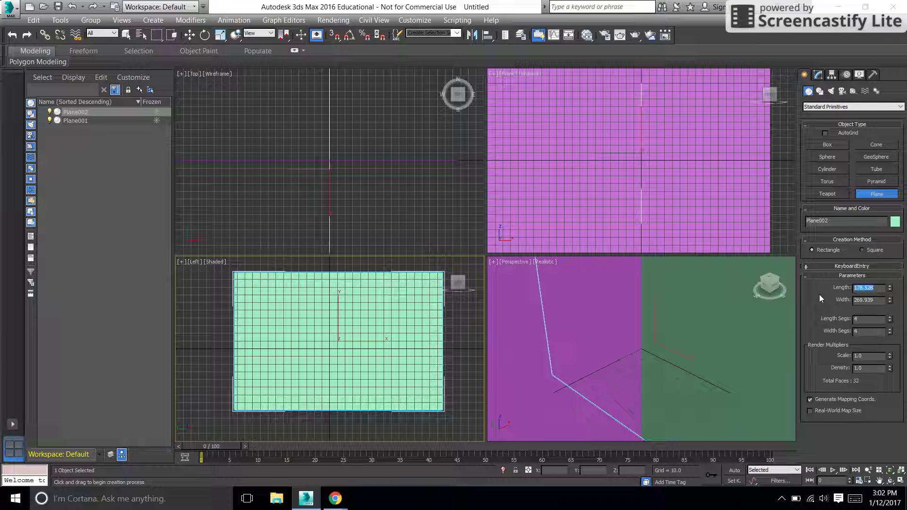
pyautogui.write('380')
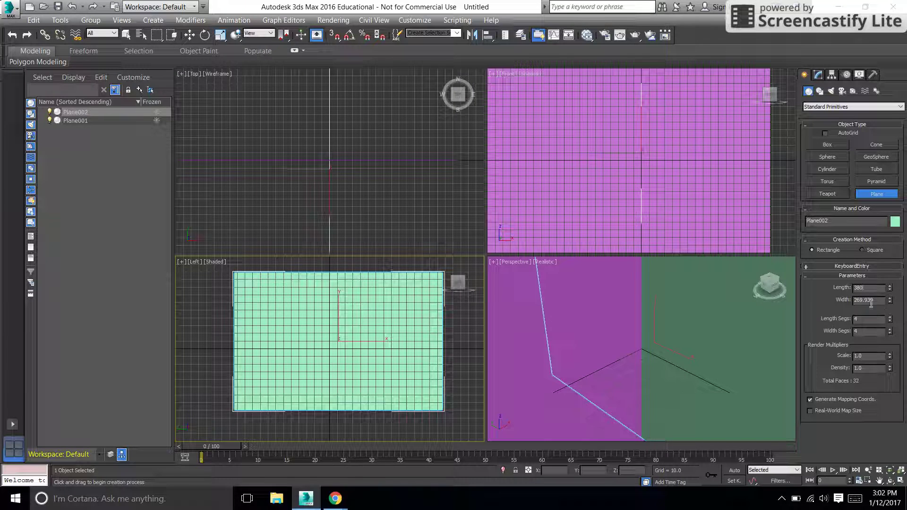
pyautogui.moveTo(871, 302); pyautogui.dragTo(831, 298)
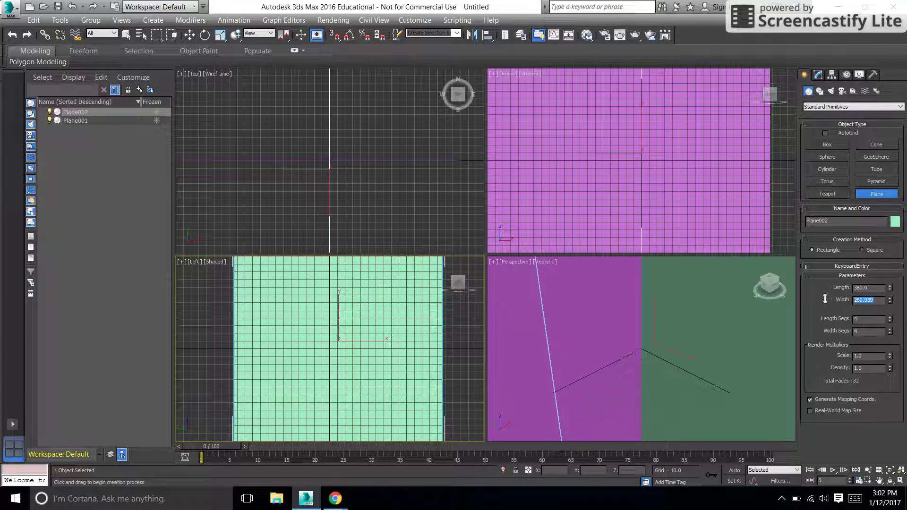
pyautogui.write('365')
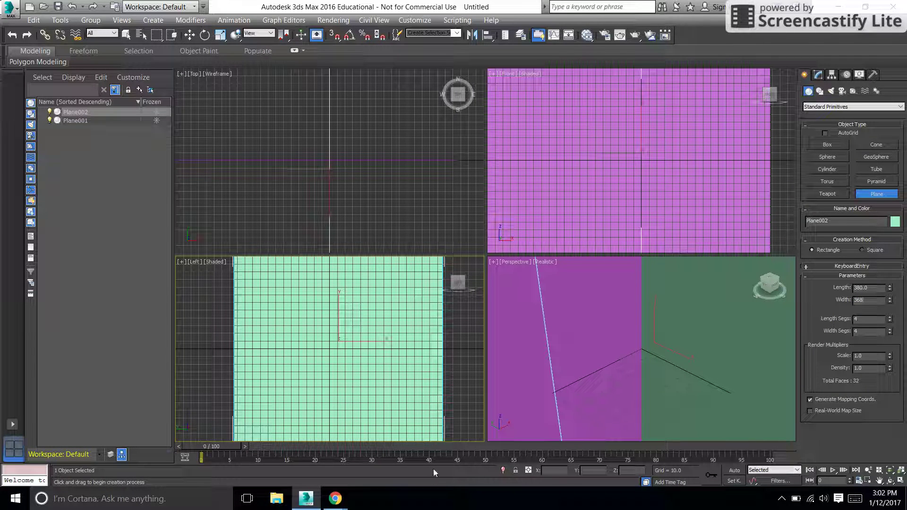
pyautogui.press('Return')
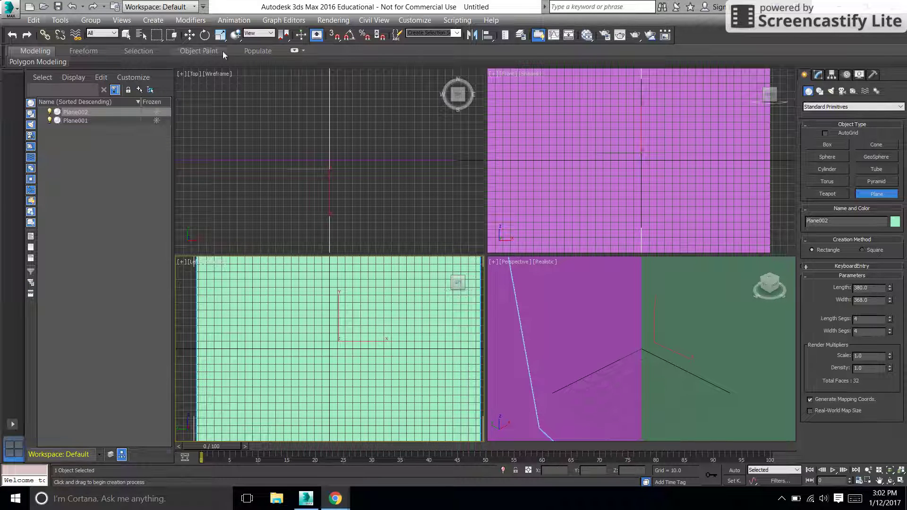
# Move the green plane onto the world origin by setting its Y and Z positions to 0
pyautogui.press('w')
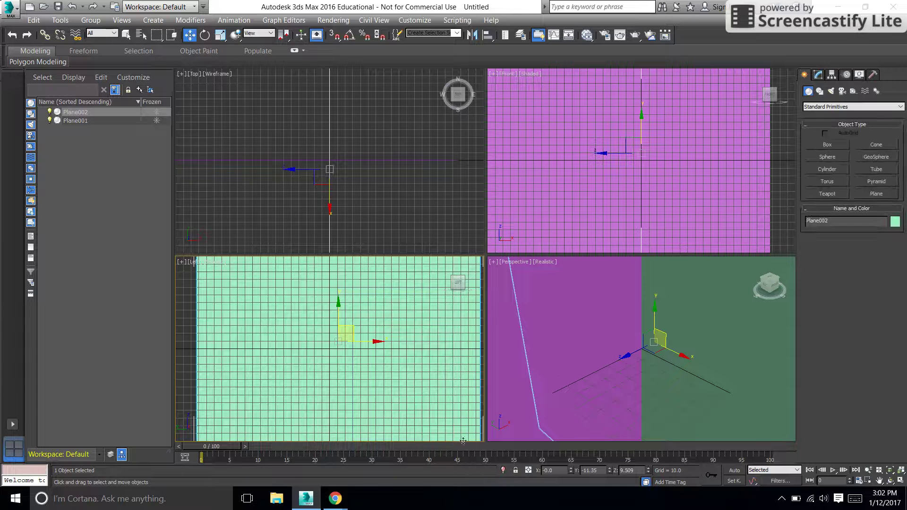
pyautogui.doubleClick(579, 472)
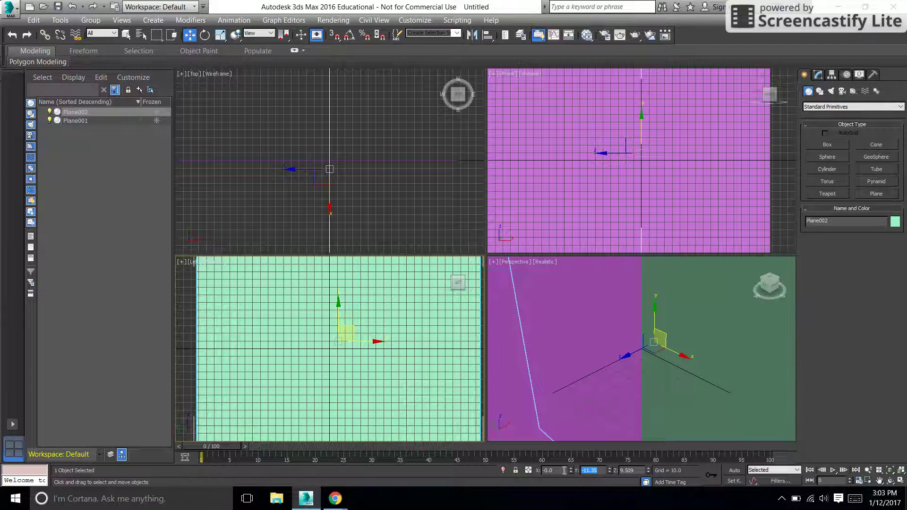
pyautogui.write('0')
pyautogui.press('Tab')
pyautogui.write('0')
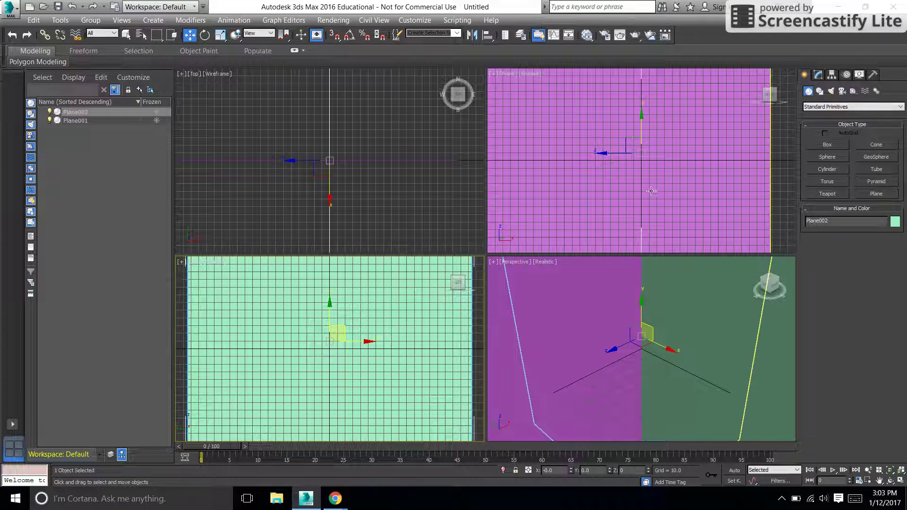
# Select the purple plane in the Front viewport and move it to X 0, Y 0, Z 0
pyautogui.click(653, 188)
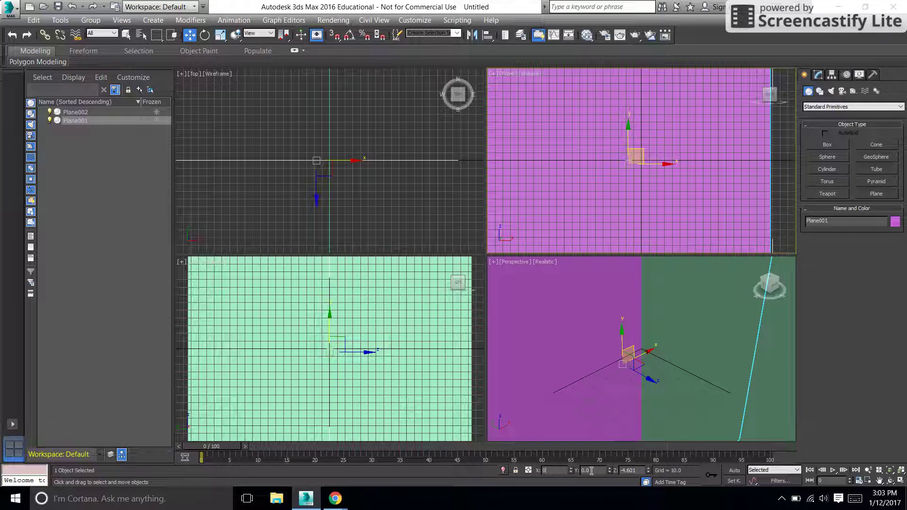
pyautogui.click(639, 470)
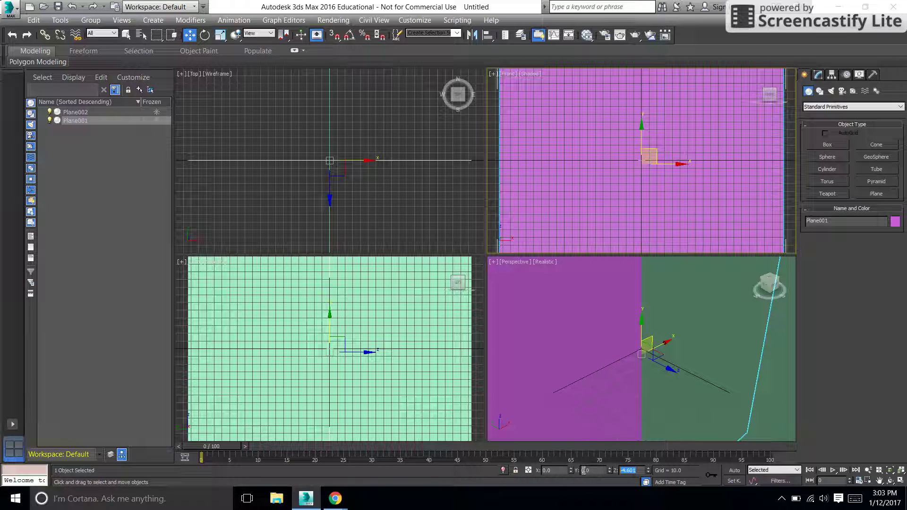
pyautogui.write('0')
pyautogui.press('Return')
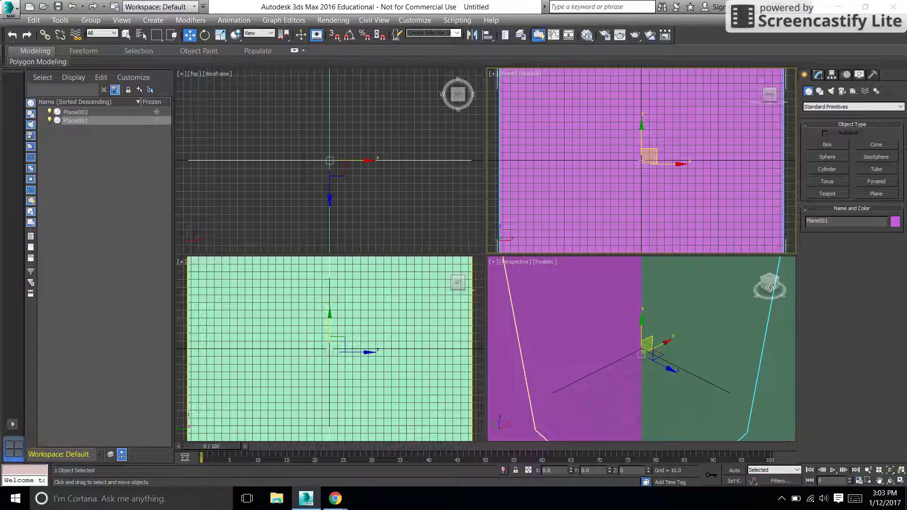
# Open the Slate Material Editor and add a Bitmap map, bringing up its image file selection
pyautogui.moveTo(767, 283)
pyautogui.mouseDown()
pyautogui.moveTo(756, 289)
pyautogui.moveTo(766, 284)
pyautogui.mouseUp()
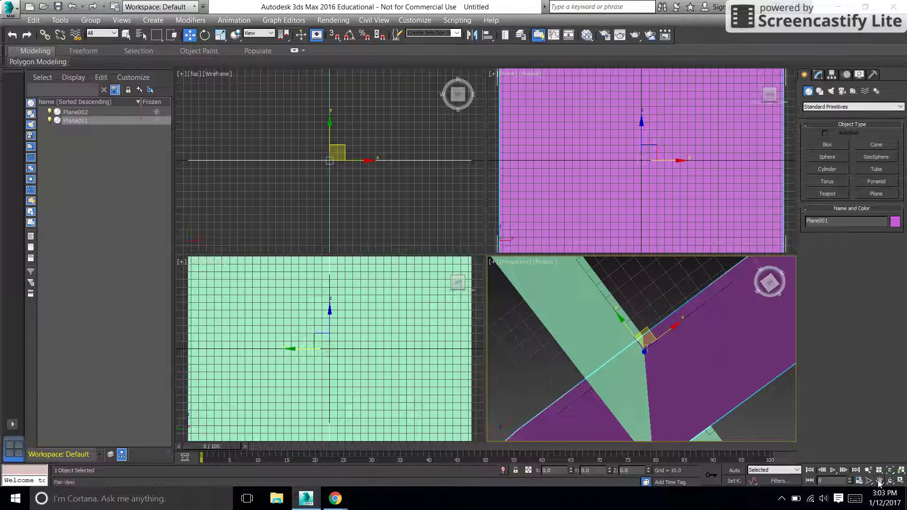
pyautogui.click(869, 470)
pyautogui.scroll(-10, 713, 352)
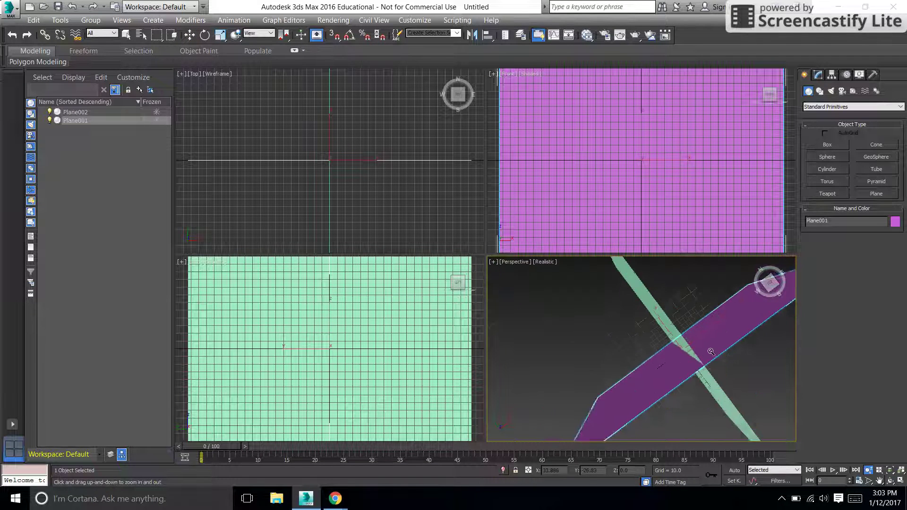
pyautogui.moveTo(769, 286)
pyautogui.mouseDown()
pyautogui.moveTo(754, 291)
pyautogui.moveTo(770, 282)
pyautogui.moveTo(771, 295)
pyautogui.mouseUp()
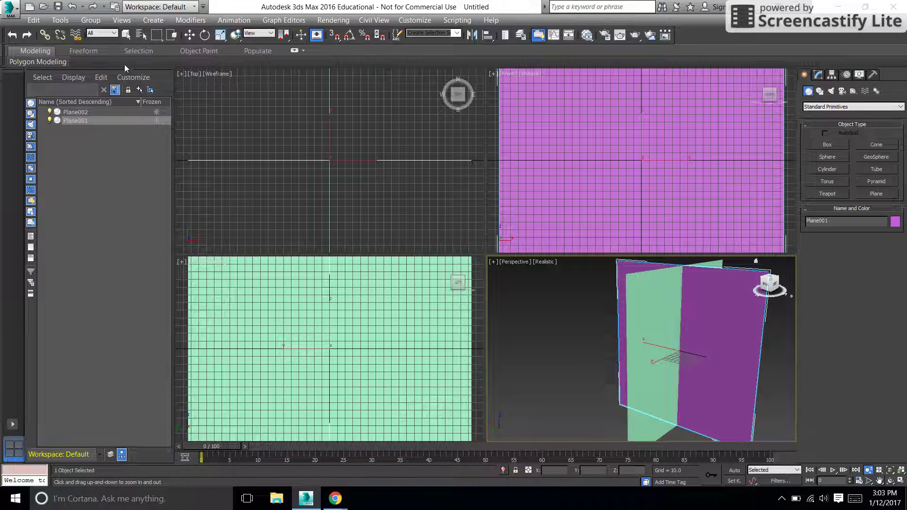
pyautogui.click(586, 36)
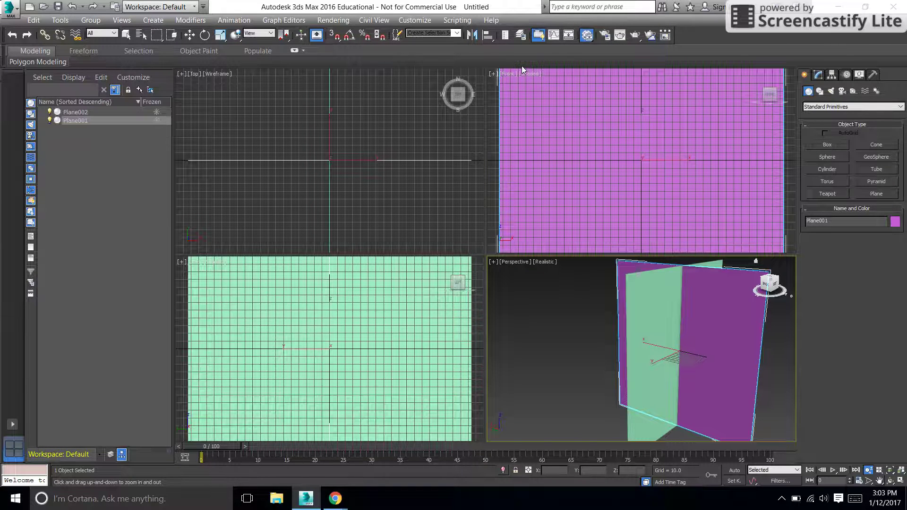
pyautogui.click(106, 311)
pyautogui.doubleClick(107, 311)
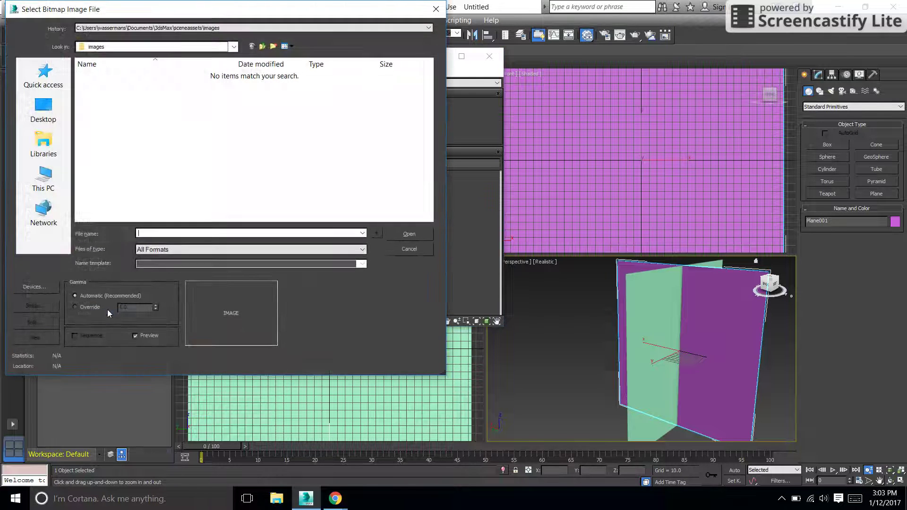
pyautogui.click(490, 508)
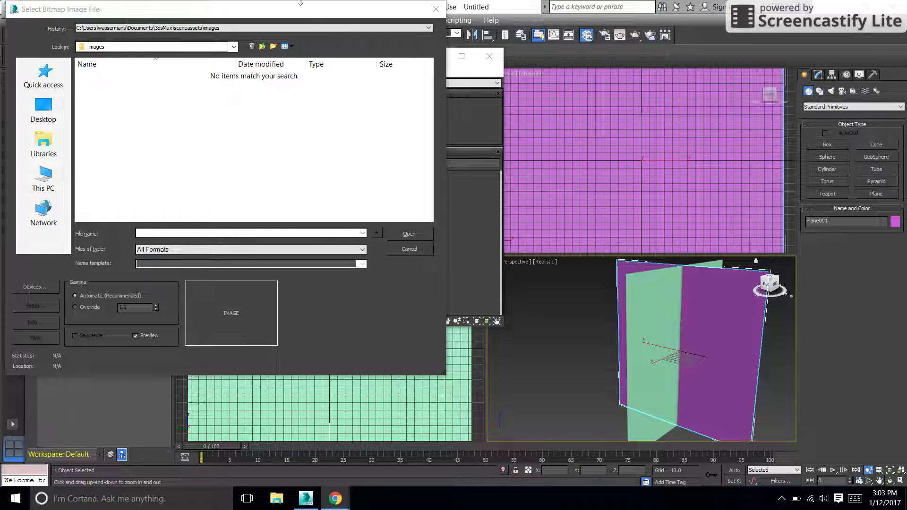
pyautogui.moveTo(325, 10); pyautogui.dragTo(492, 25)
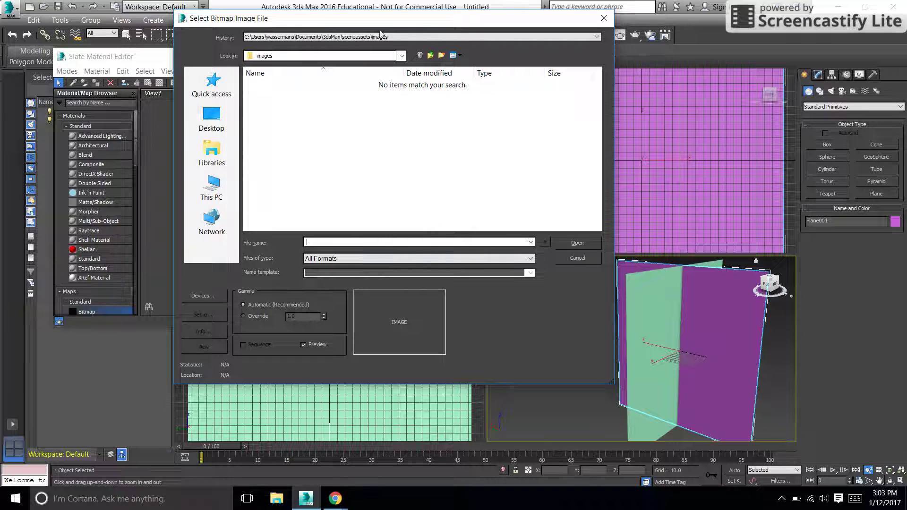
# Browse to the artwork 2016-2017 folder on the P: drive for the bitmap image
pyautogui.click(401, 57)
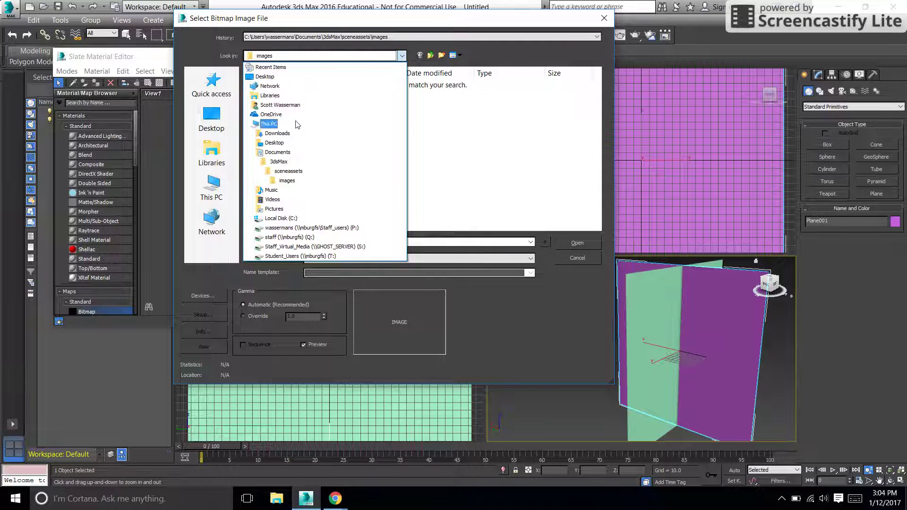
pyautogui.click(282, 163)
pyautogui.click(402, 56)
pyautogui.click(300, 231)
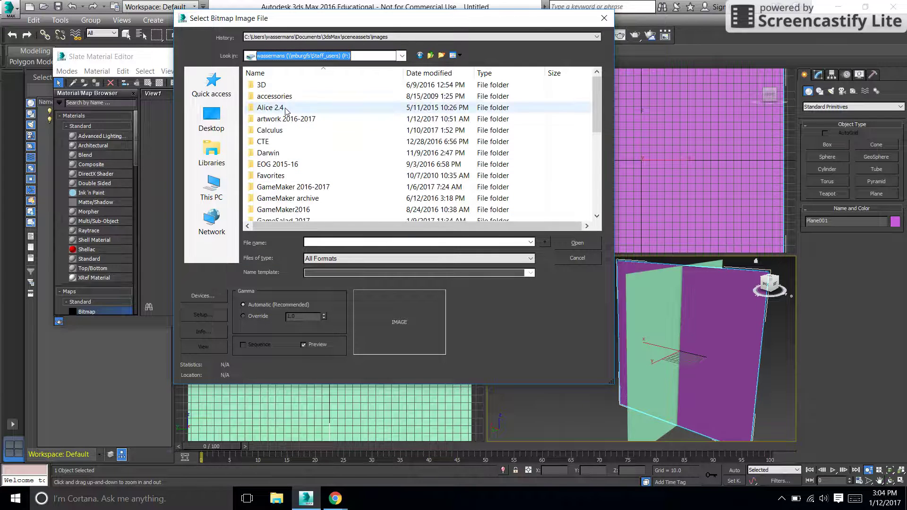
pyautogui.doubleClick(289, 119)
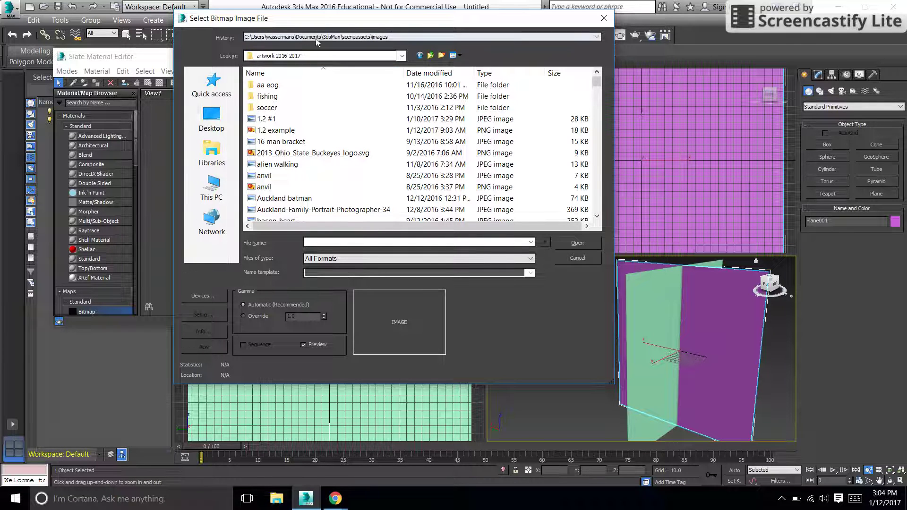
# Look through the P:\3D\art folder and its parent 3D folder for the bitmap image
pyautogui.click(350, 37)
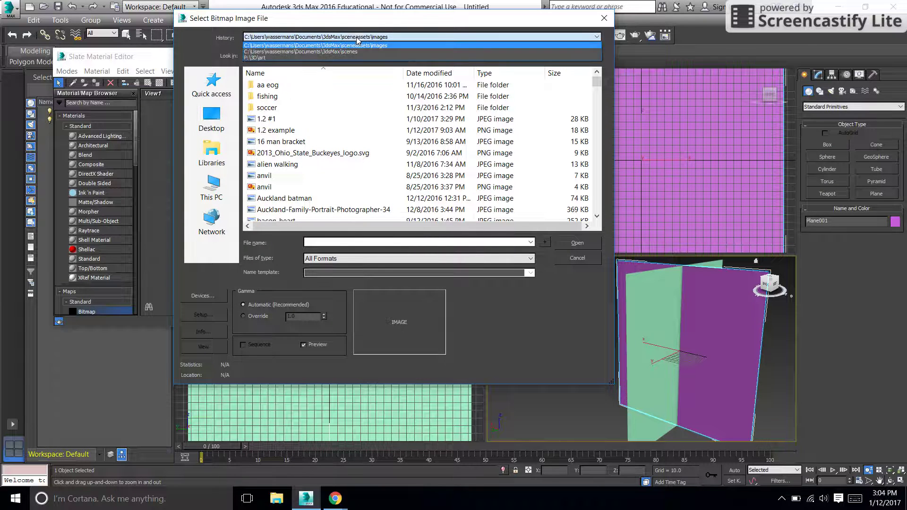
pyautogui.click(265, 58)
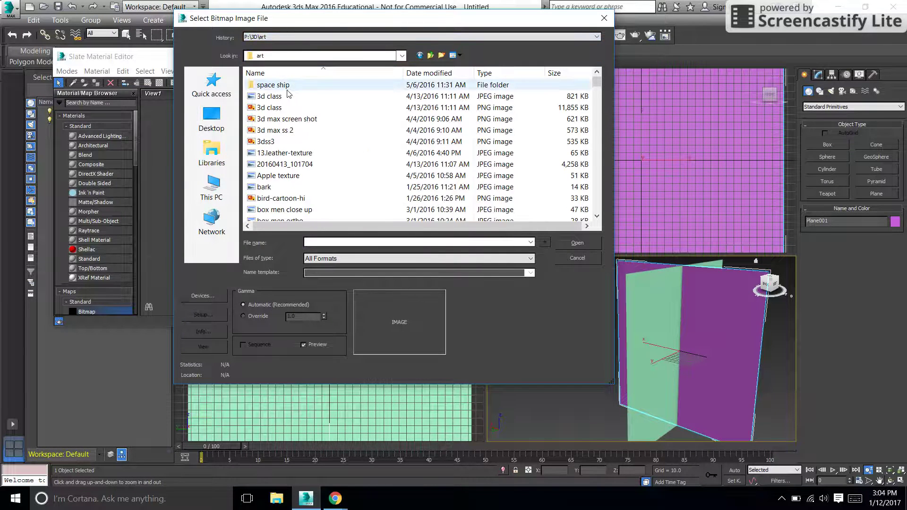
pyautogui.scroll(-3, 300, 114)
pyautogui.scroll(3, 298, 113)
pyautogui.click(402, 56)
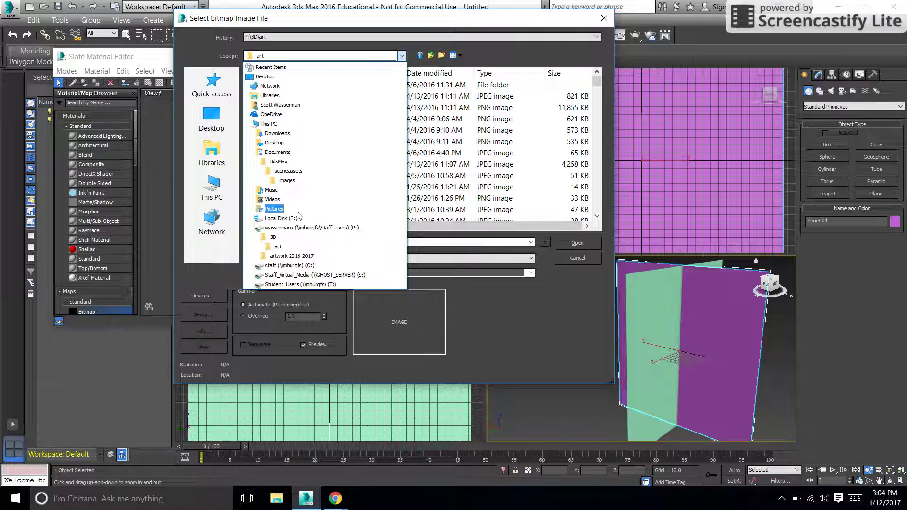
pyautogui.click(273, 237)
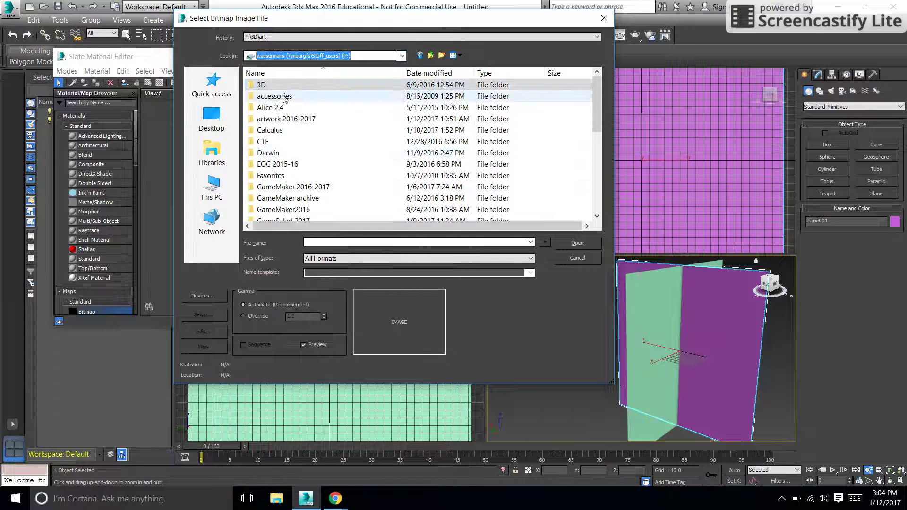
pyautogui.scroll(-1, 342, 127)
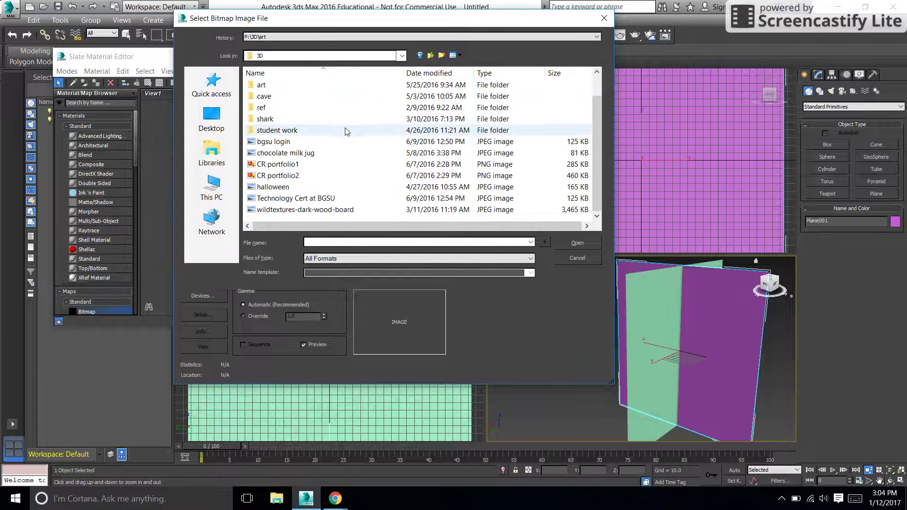
pyautogui.scroll(1, 350, 136)
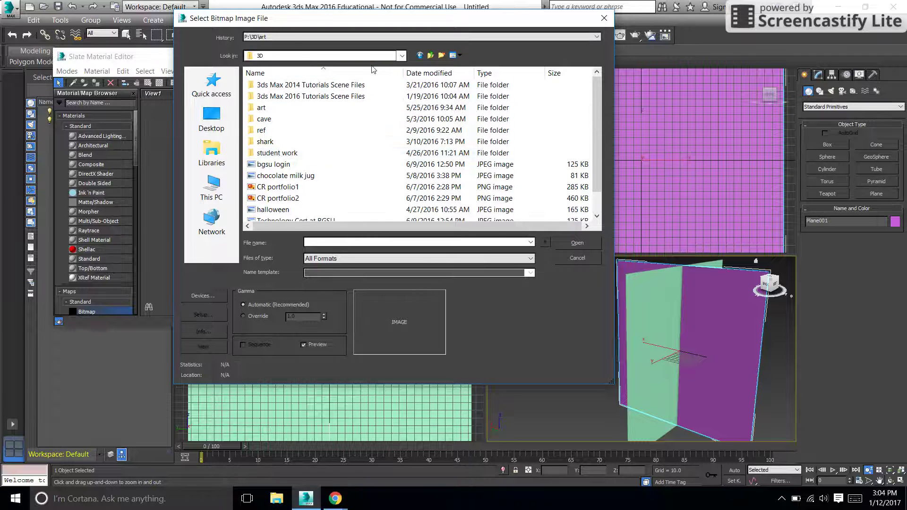
# Look through the artwork 2016-2017 folder on the P: drive for the blueprint image
pyautogui.click(401, 57)
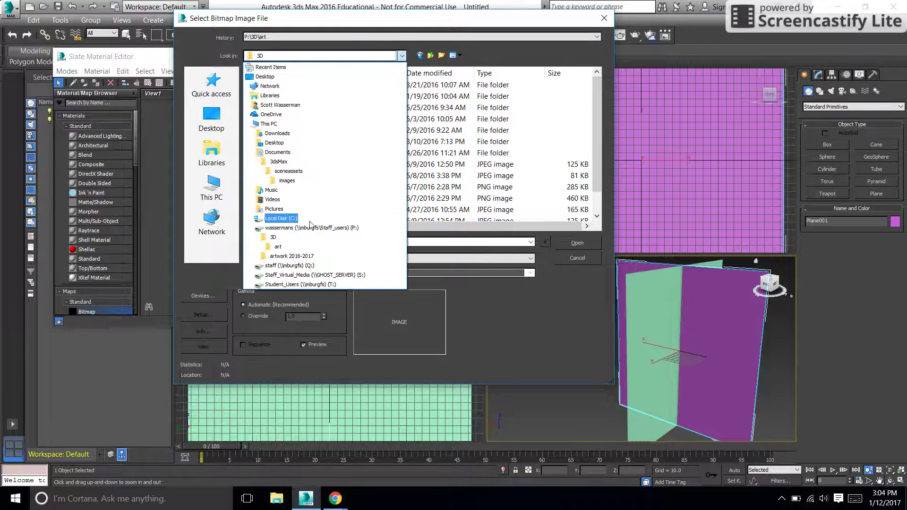
pyautogui.click(282, 255)
pyautogui.scroll(-15, 337, 180)
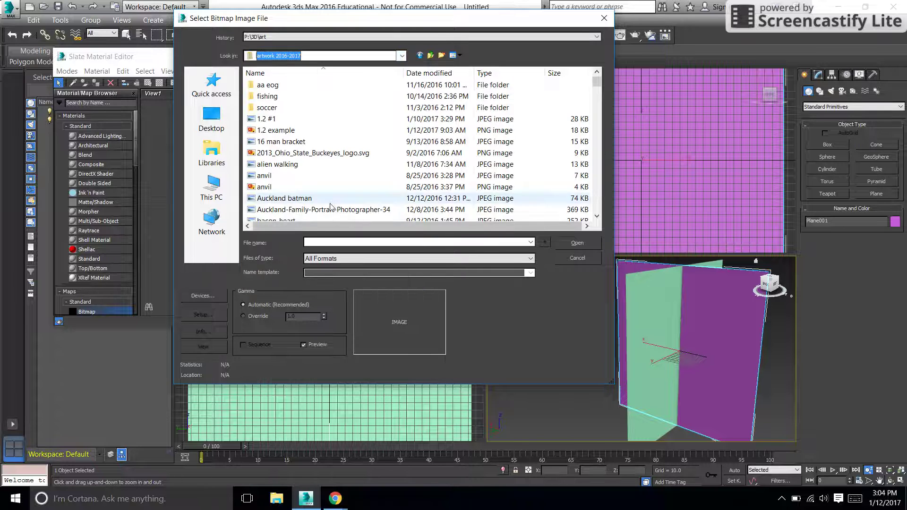
pyautogui.scroll(-20, 337, 181)
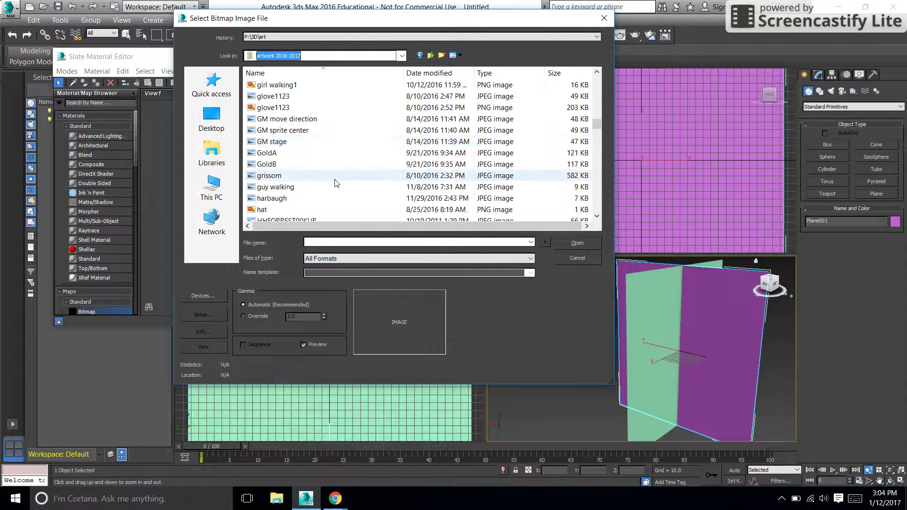
pyautogui.scroll(-5, 331, 187)
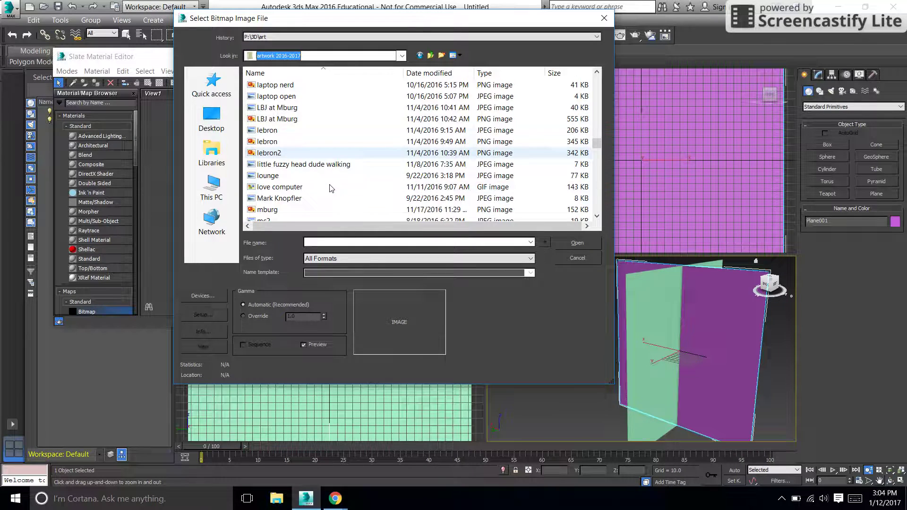
pyautogui.scroll(-2, 324, 184)
pyautogui.scroll(4, 324, 184)
pyautogui.scroll(2, 325, 184)
pyautogui.scroll(-2, 324, 184)
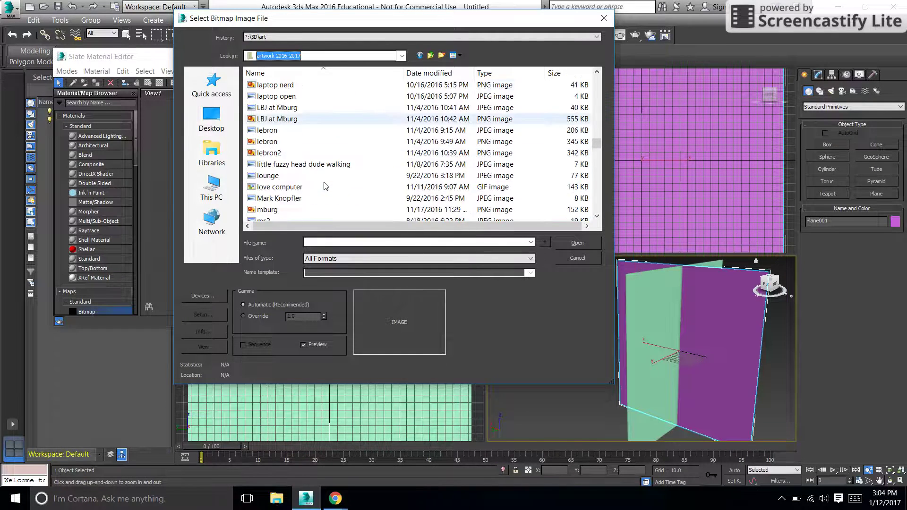
# Load mech_blueprint_front from the P:\3D\art folder as the bitmap and place its map node in the material view
pyautogui.click(402, 56)
pyautogui.click(290, 238)
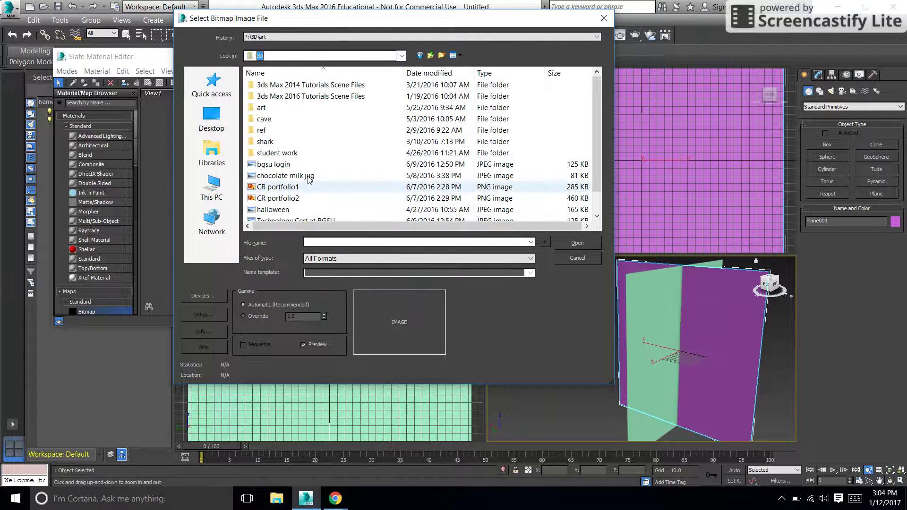
pyautogui.doubleClick(269, 108)
pyautogui.scroll(-18, 269, 111)
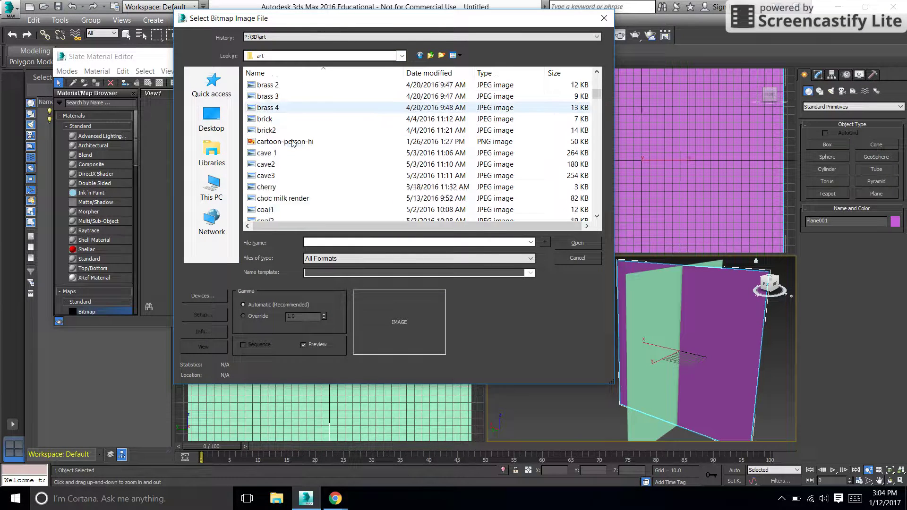
pyautogui.scroll(-14, 298, 149)
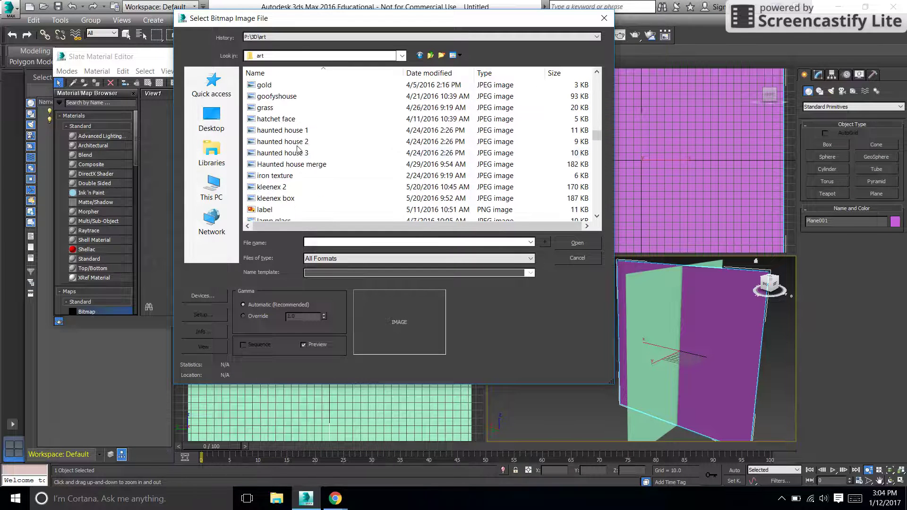
pyautogui.scroll(-1, 298, 153)
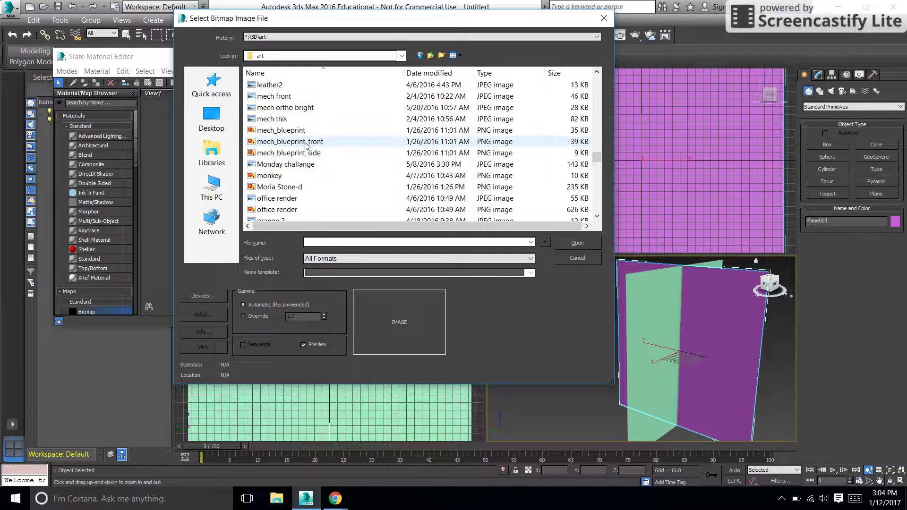
pyautogui.click(307, 142)
pyautogui.click(578, 244)
pyautogui.moveTo(261, 208); pyautogui.dragTo(211, 136)
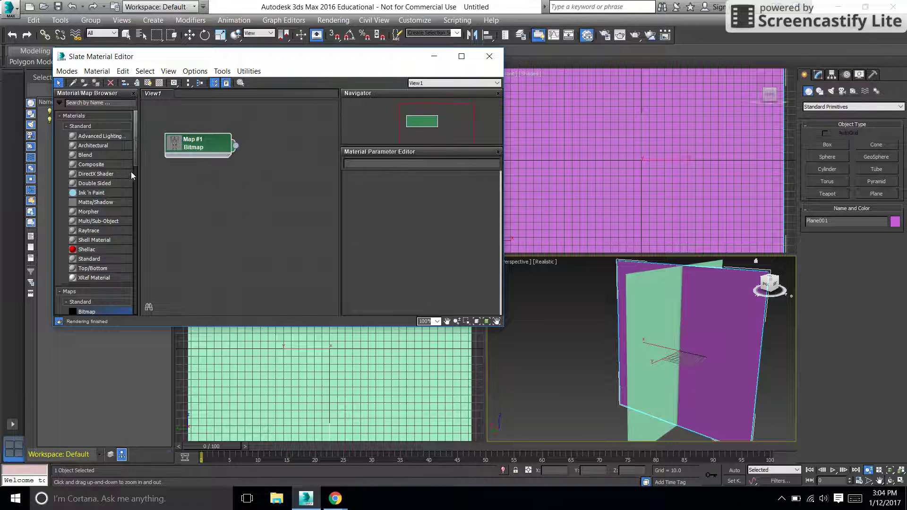
# Add a Standard material below the bitmap node and connect the front blueprint bitmap to its Diffuse Color
pyautogui.moveTo(83, 259); pyautogui.dragTo(151, 246)
pyautogui.moveTo(198, 200); pyautogui.dragTo(212, 177)
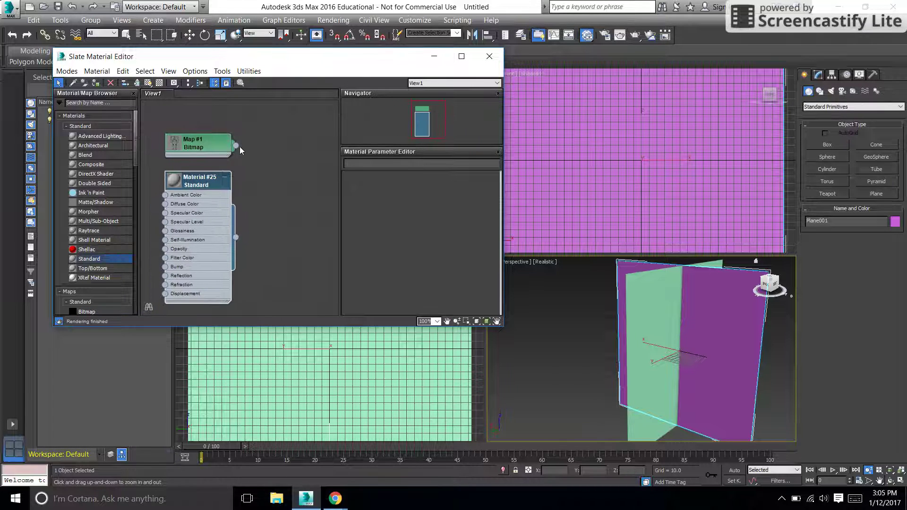
pyautogui.moveTo(235, 147); pyautogui.dragTo(165, 204)
# Assign the material to the purple plane in the Front viewport and show its bitmap shaded in the viewport
pyautogui.moveTo(235, 238); pyautogui.dragTo(515, 181)
pyautogui.moveTo(573, 165); pyautogui.dragTo(573, 165)
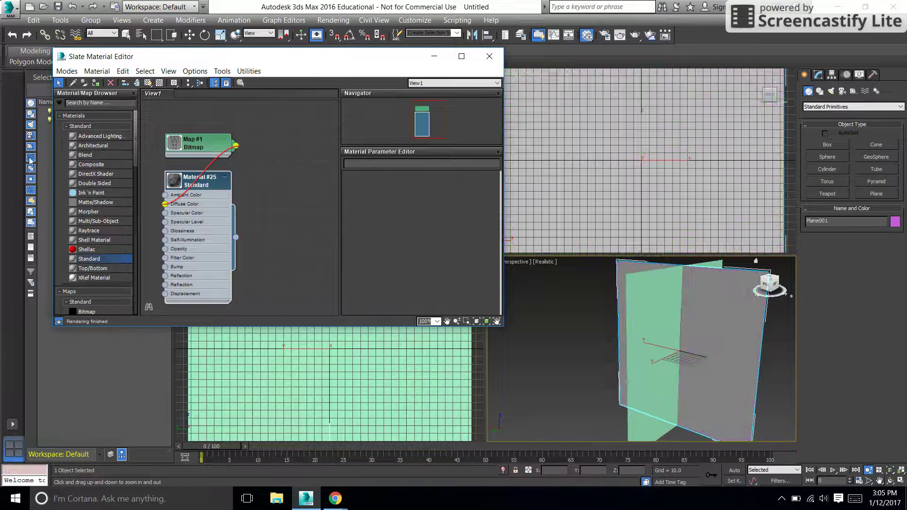
pyautogui.rightClick(193, 147)
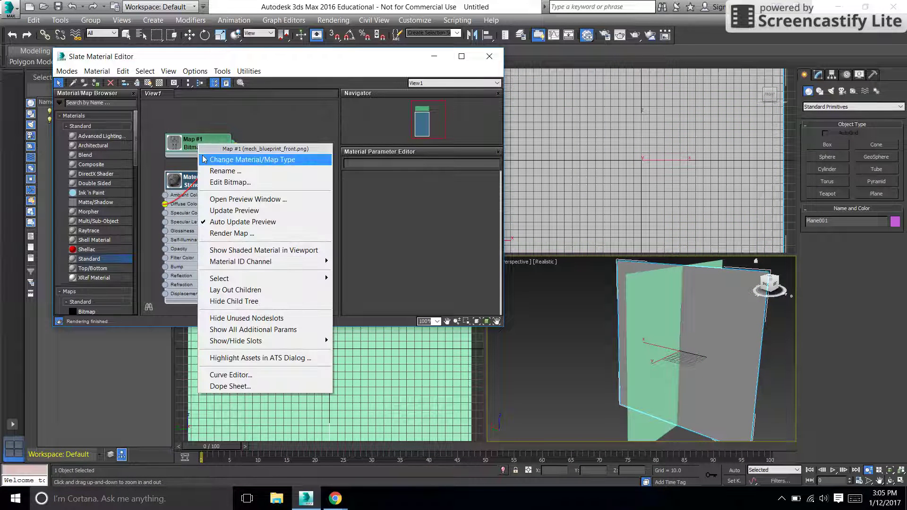
pyautogui.click(257, 252)
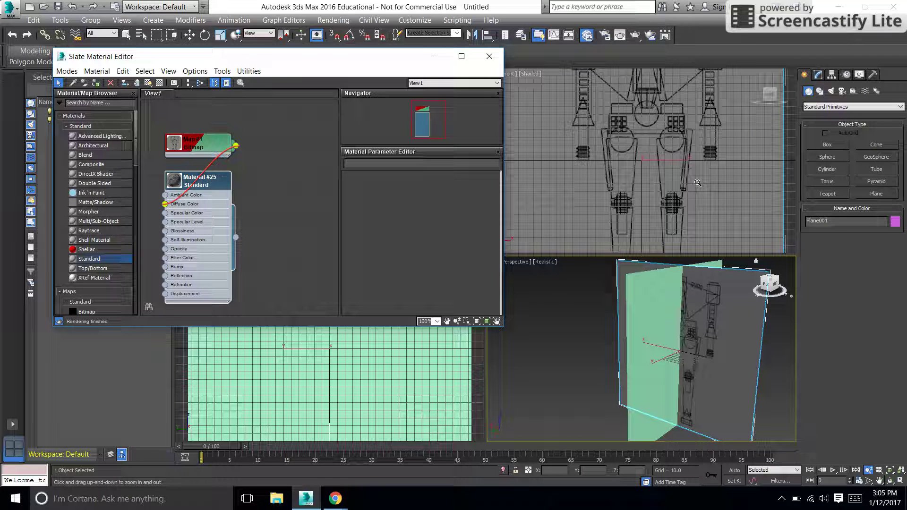
# Add a second Bitmap map using mech_blueprint_side from the art folder and place it beside the first map node
pyautogui.moveTo(293, 57); pyautogui.dragTo(354, 46)
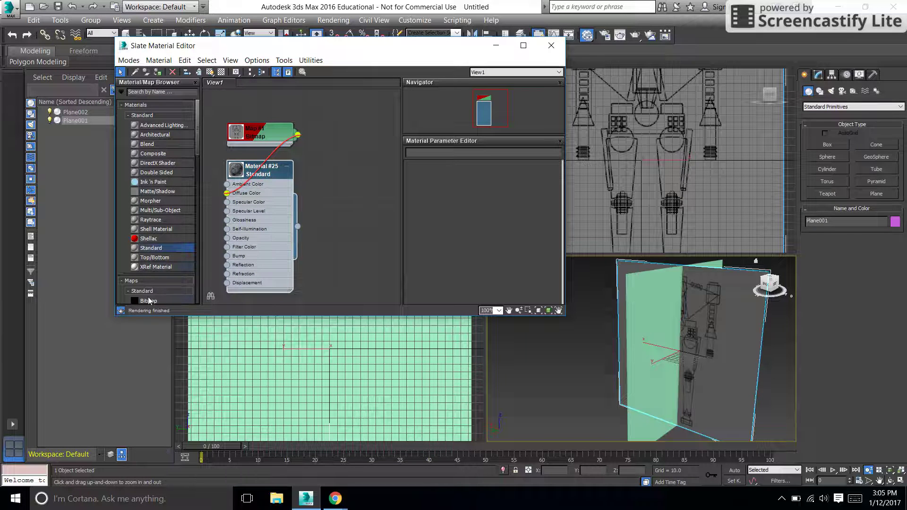
pyautogui.moveTo(150, 303); pyautogui.dragTo(227, 227)
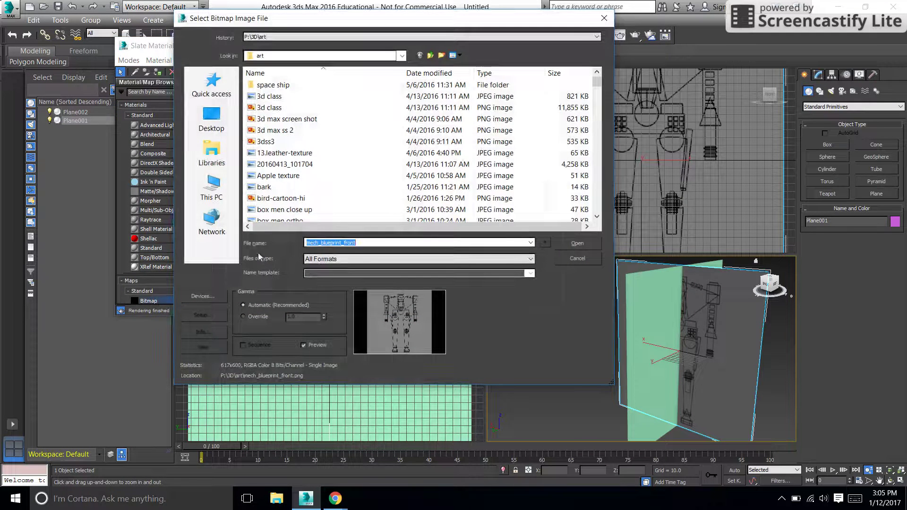
pyautogui.scroll(-2, 343, 205)
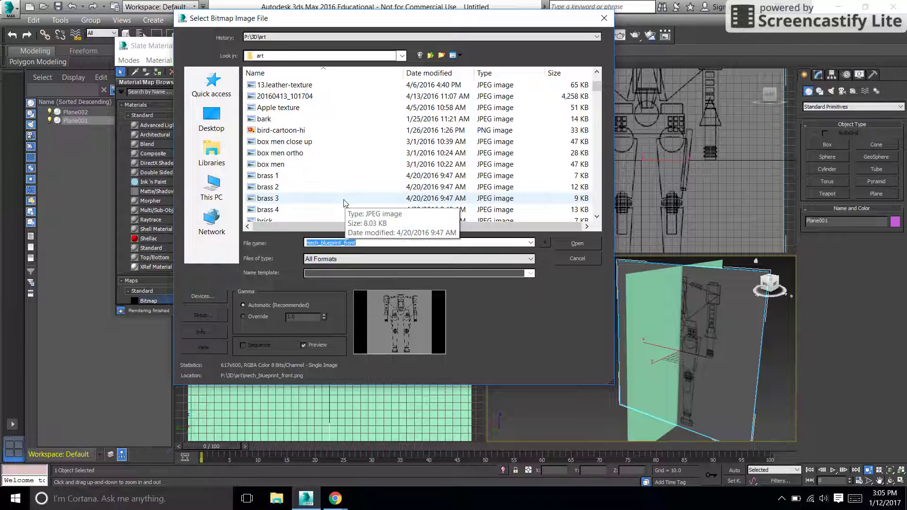
pyautogui.scroll(2, 345, 203)
pyautogui.scroll(-9, 344, 204)
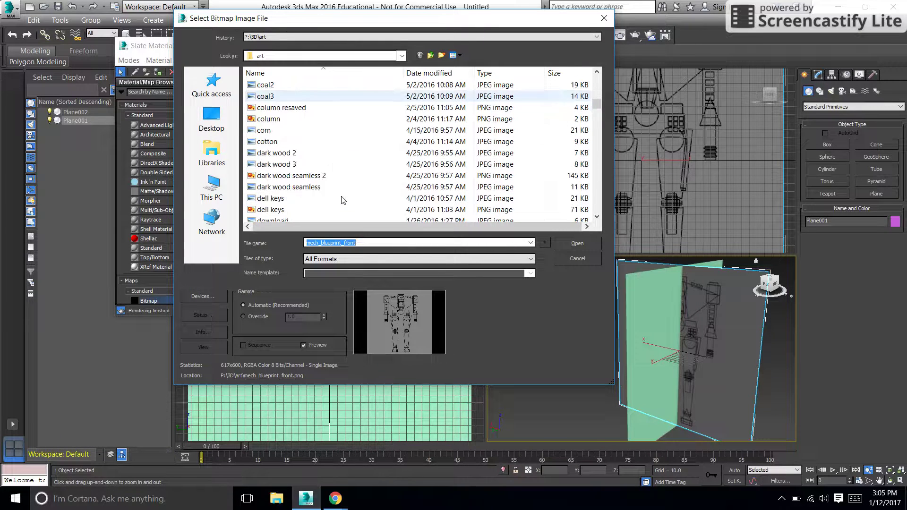
pyautogui.scroll(-15, 344, 203)
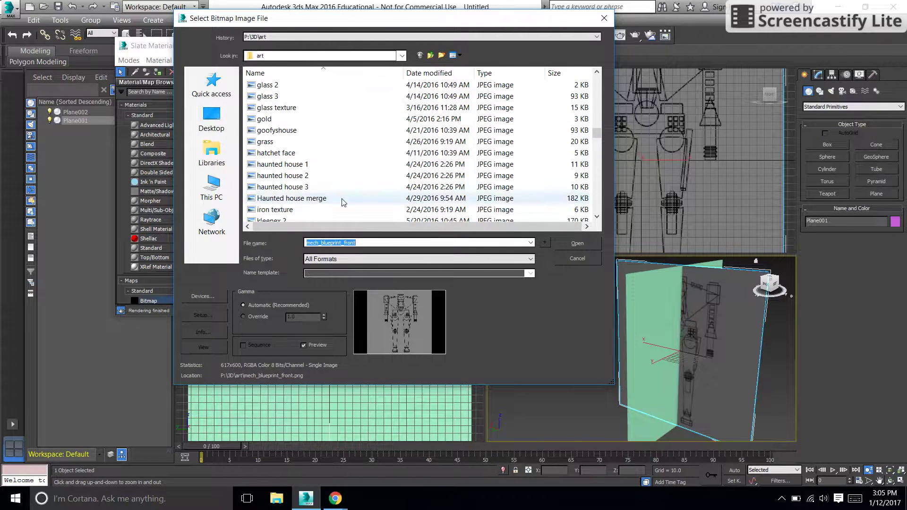
pyautogui.scroll(-3, 342, 203)
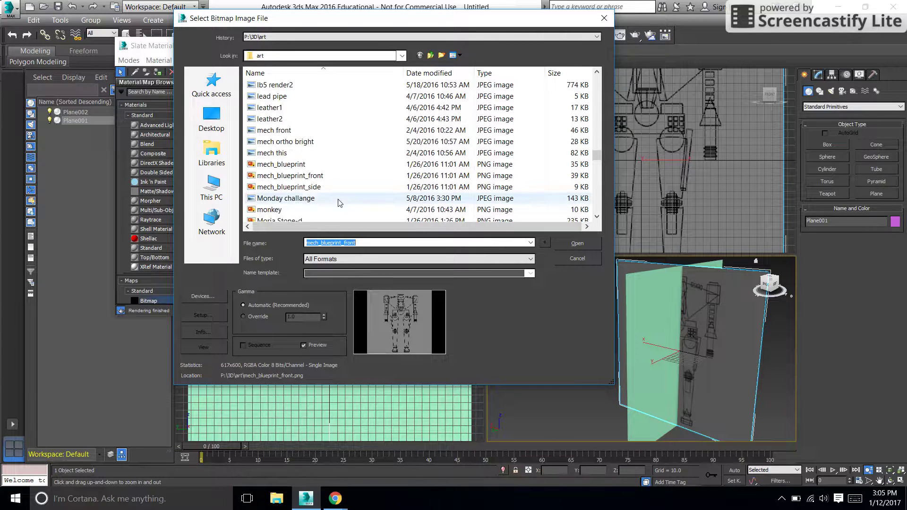
pyautogui.click(307, 187)
pyautogui.click(571, 243)
pyautogui.moveTo(283, 190); pyautogui.dragTo(331, 123)
# Add a second Standard material and connect the side blueprint bitmap to its Diffuse Color
pyautogui.moveTo(160, 250); pyautogui.dragTo(339, 169)
pyautogui.moveTo(383, 135); pyautogui.dragTo(313, 194)
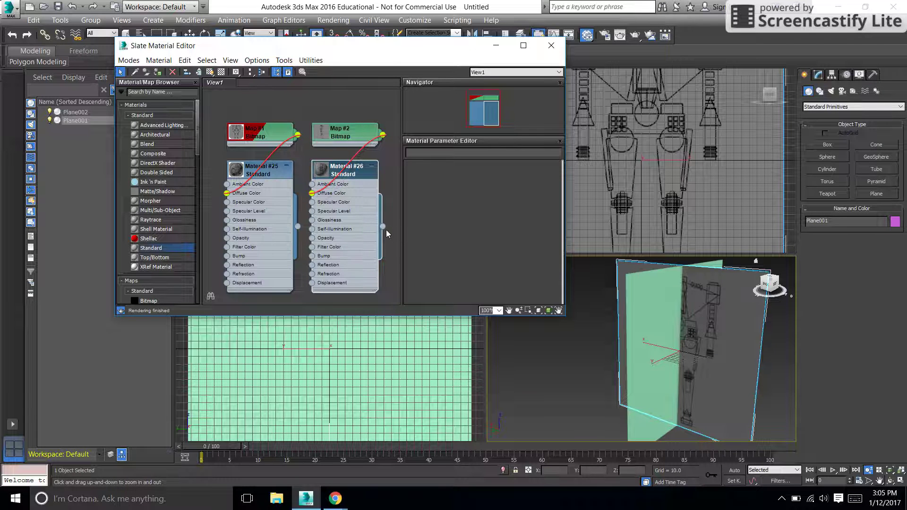
# Assign the second material to the green plane in the Left viewport with its bitmap shown shaded, and close the Slate Material Editor
pyautogui.moveTo(383, 227); pyautogui.dragTo(351, 359)
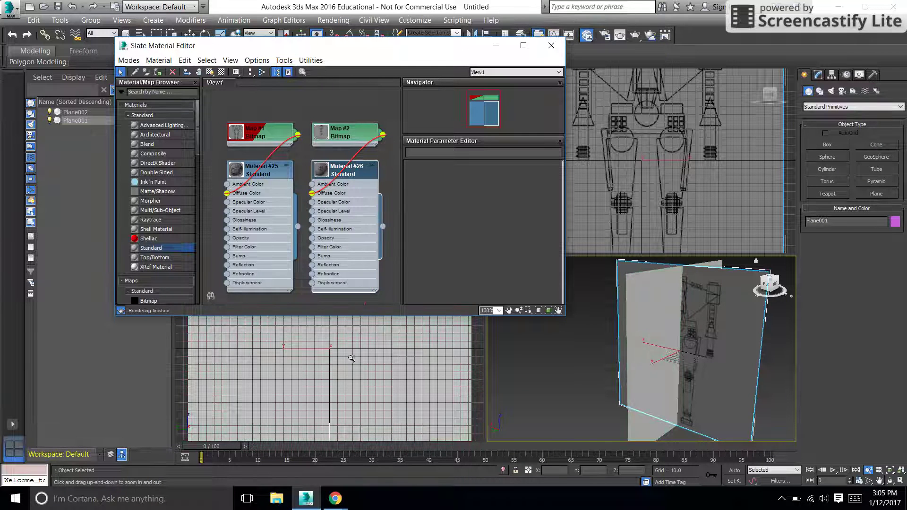
pyautogui.rightClick(346, 135)
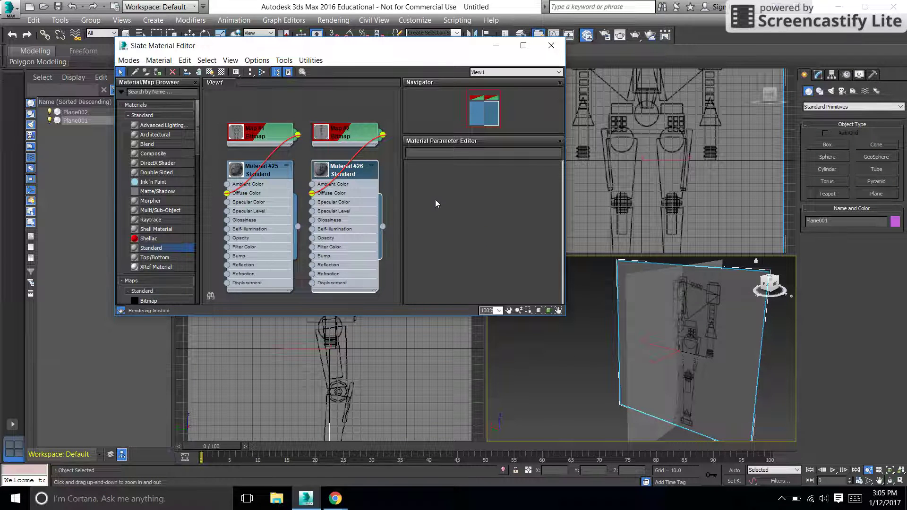
pyautogui.moveTo(384, 48); pyautogui.dragTo(388, 69)
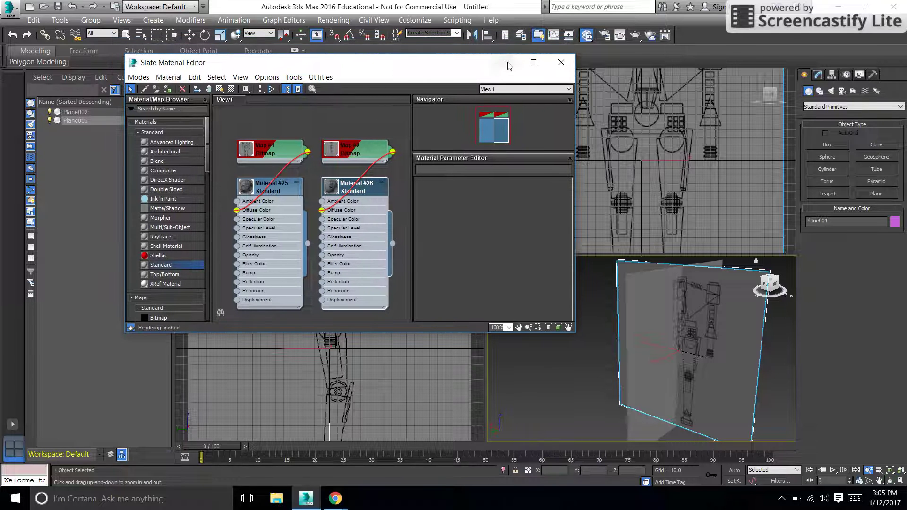
pyautogui.click(561, 62)
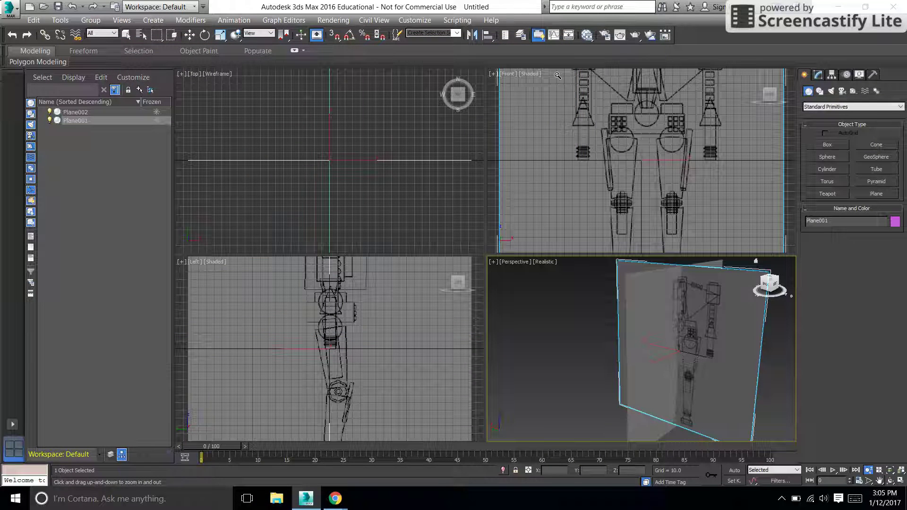
# Orbit the Perspective view to face the front blueprint plane and render it
pyautogui.moveTo(776, 290); pyautogui.dragTo(685, 290)
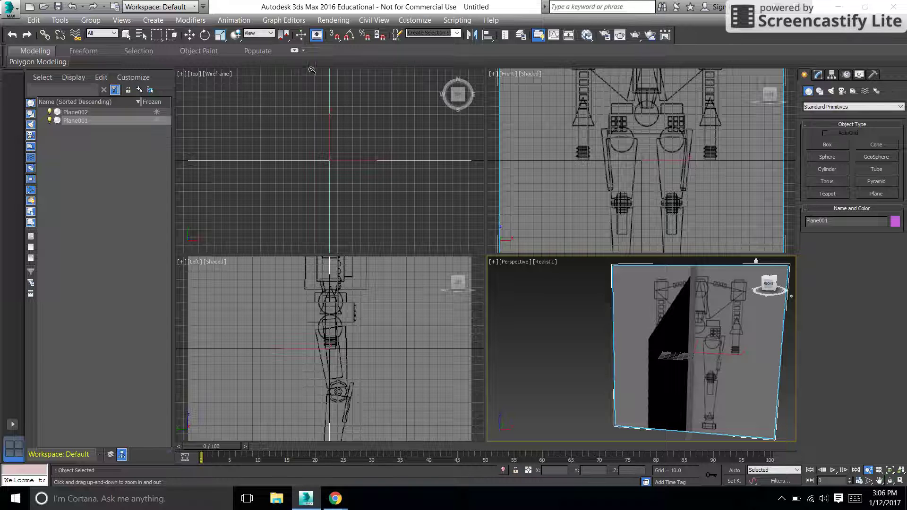
pyautogui.click(334, 21)
pyautogui.click(342, 33)
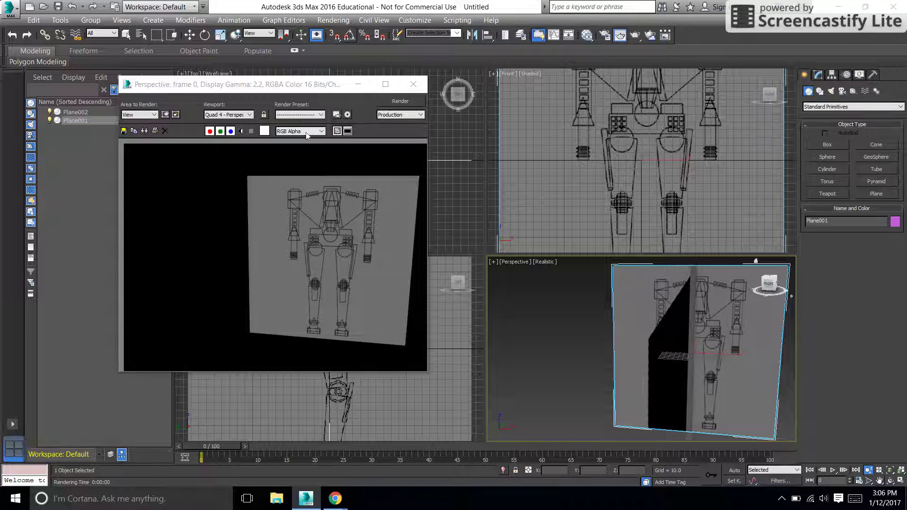
pyautogui.moveTo(300, 85); pyautogui.dragTo(333, 81)
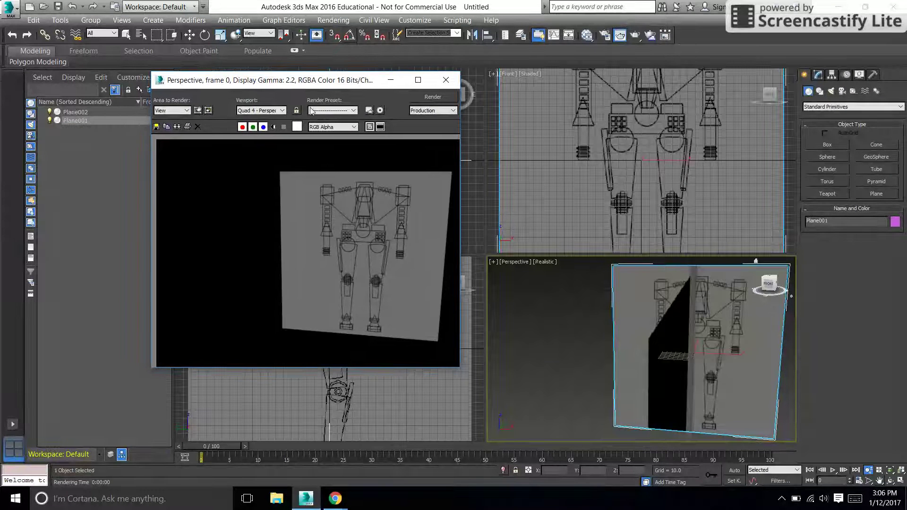
# Switch the render viewport to Quad 4 - Front and render it
pyautogui.click(281, 111)
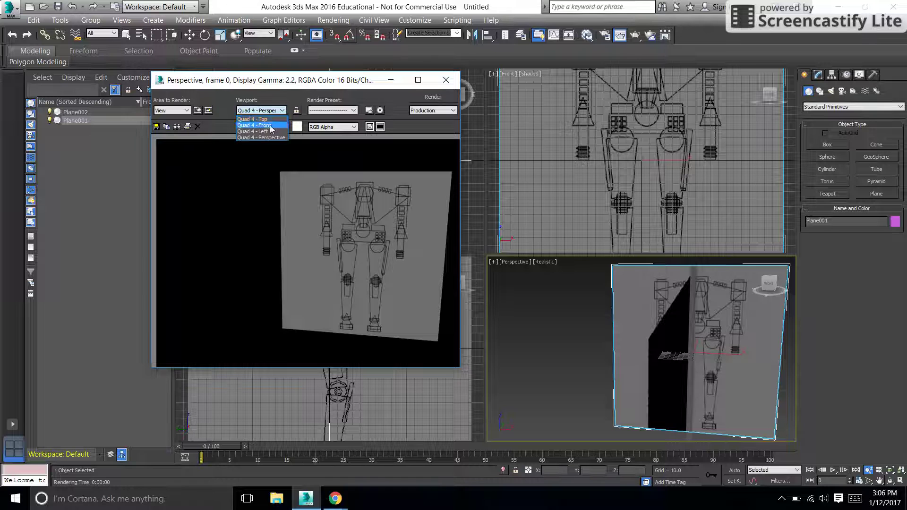
pyautogui.click(272, 125)
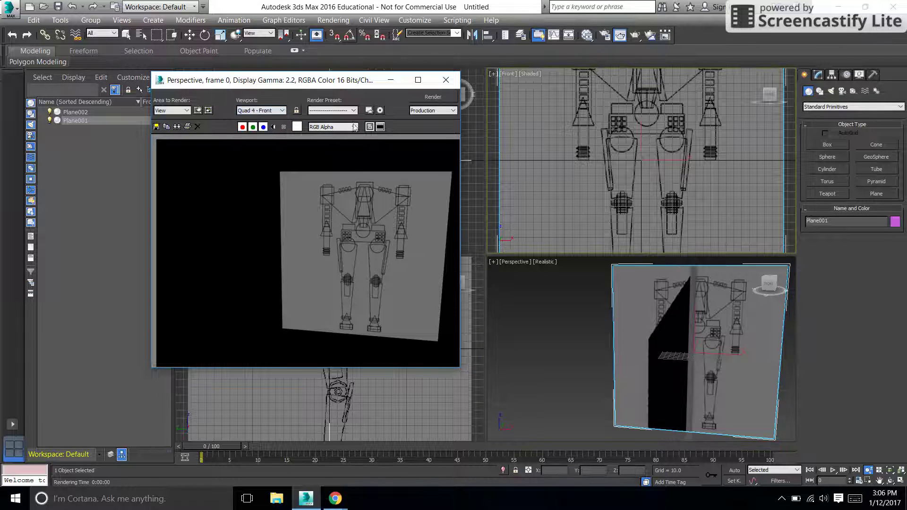
pyautogui.click(417, 112)
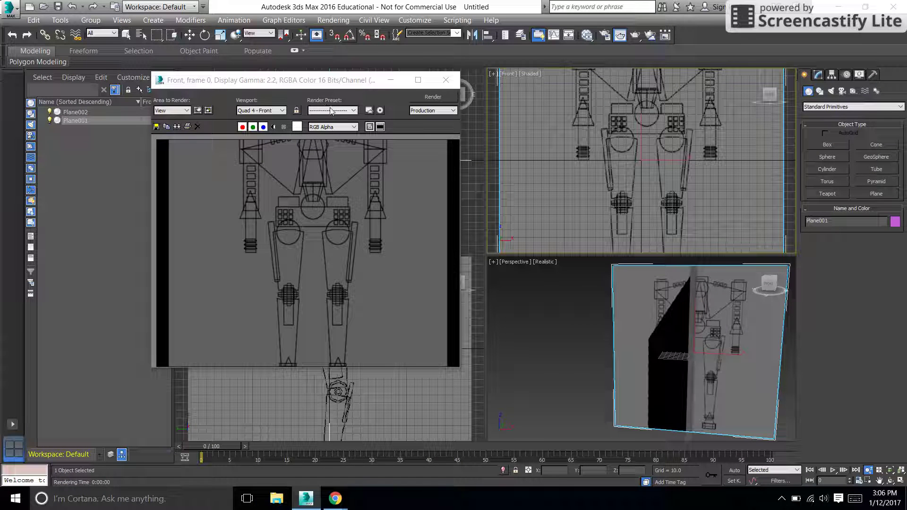
# Enable the environment background map and assign the dark wood 3 image to it as a Bitmap
pyautogui.click(380, 111)
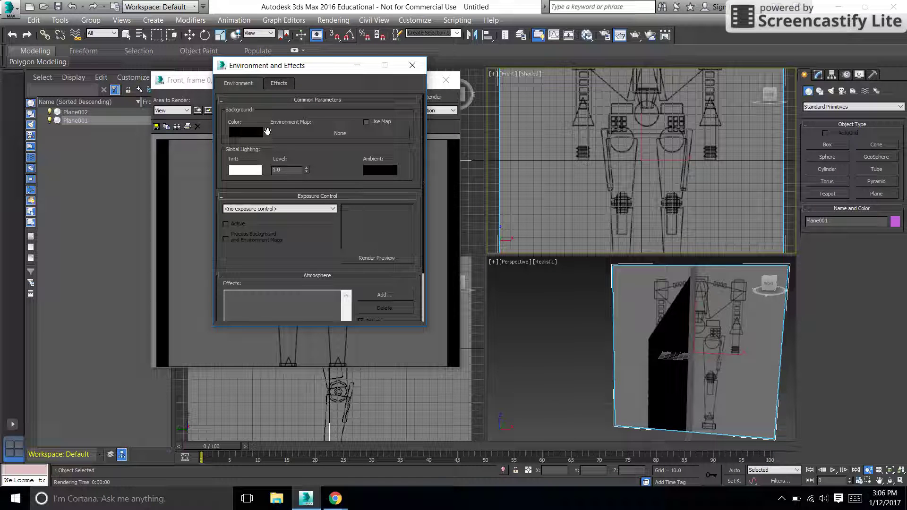
pyautogui.click(366, 122)
pyautogui.click(345, 132)
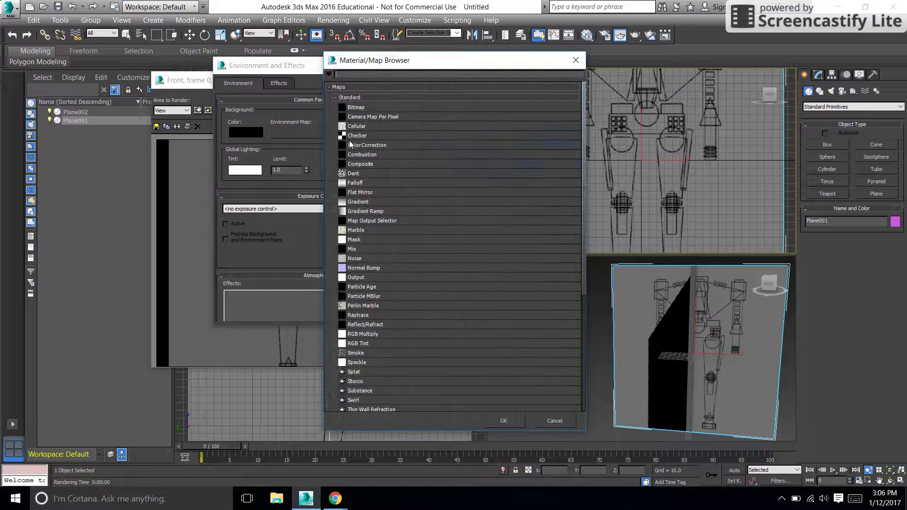
pyautogui.doubleClick(363, 107)
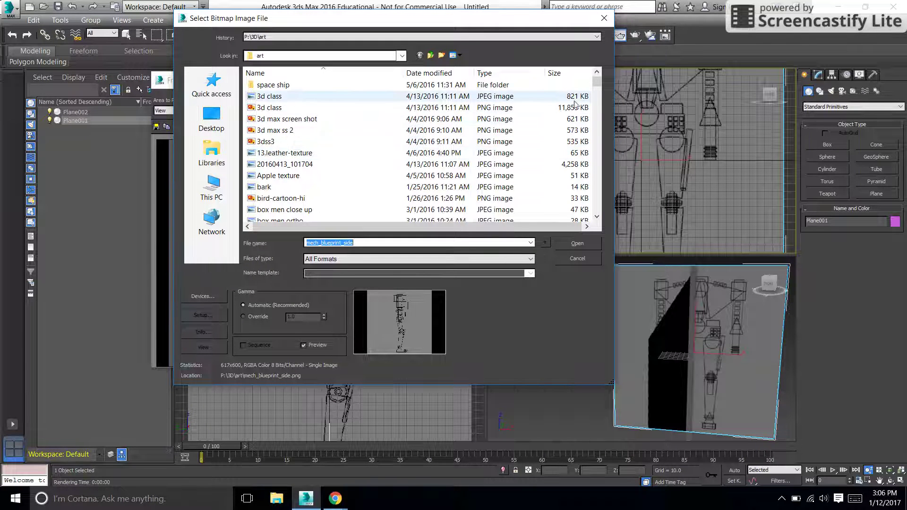
pyautogui.moveTo(598, 85); pyautogui.dragTo(598, 105)
pyautogui.click(296, 133)
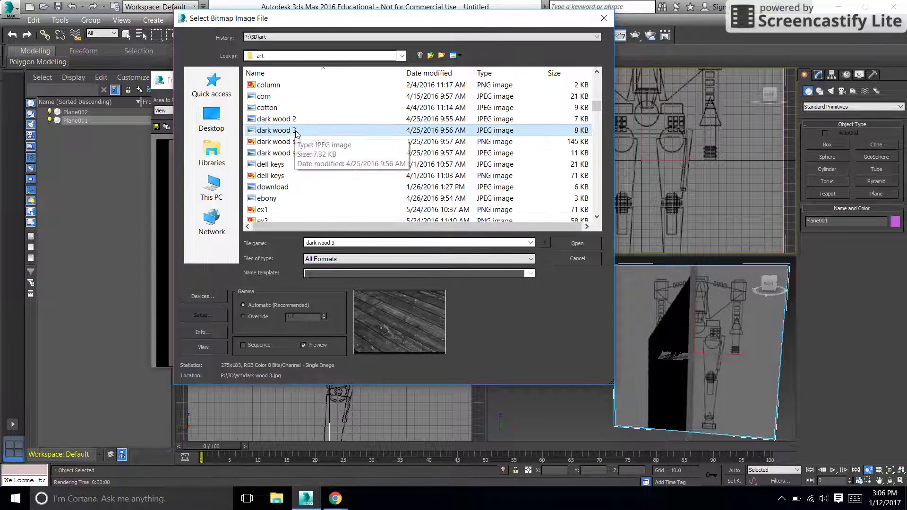
pyautogui.click(577, 244)
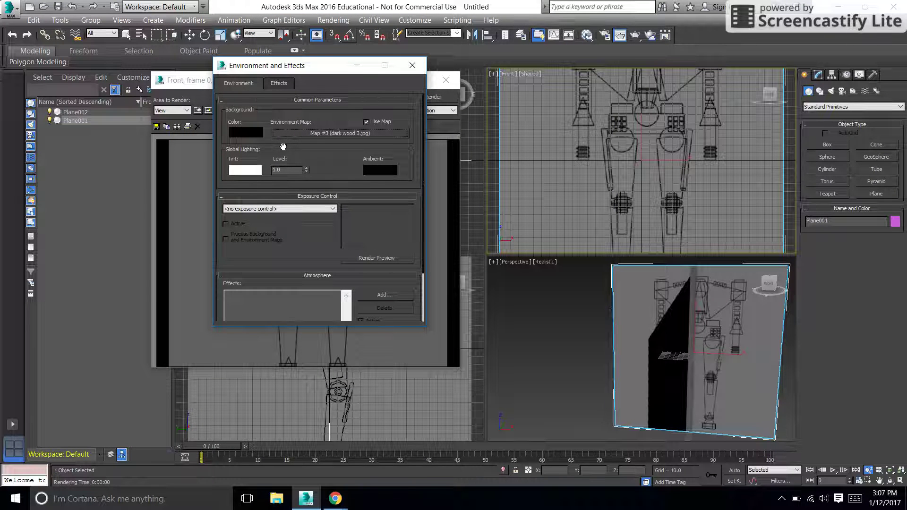
# Close the Environment and Effects settings and render the Front view with the wood background
pyautogui.scroll(-3, 395, 174)
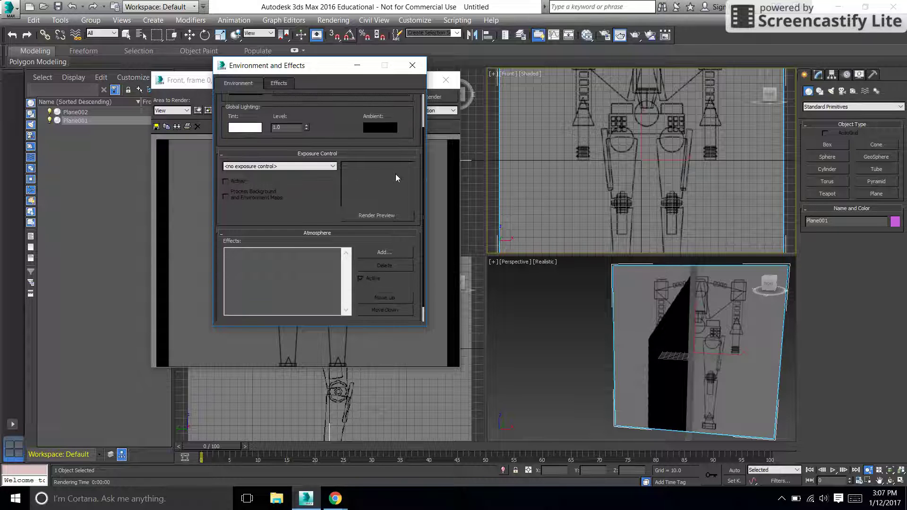
pyautogui.click(412, 67)
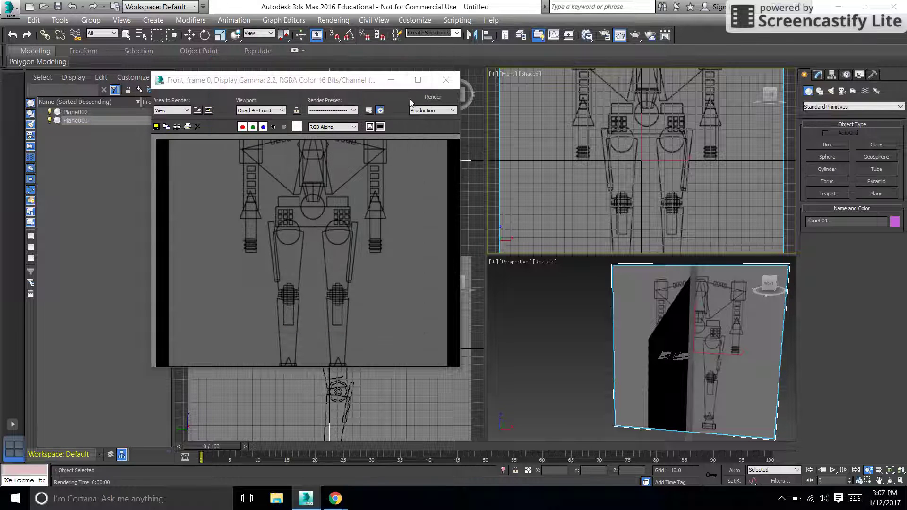
pyautogui.click(431, 96)
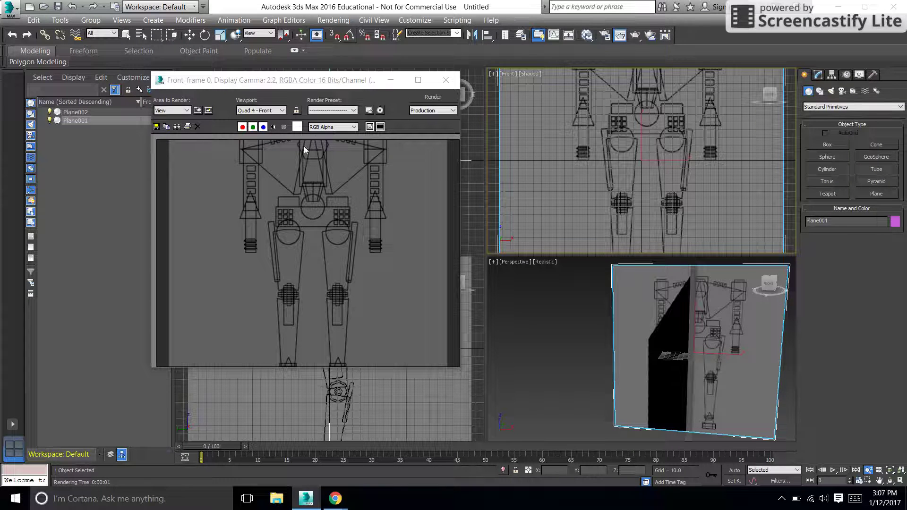
# Set the environment background color to dark yellow, close the environment settings and render the Front view again
pyautogui.click(381, 112)
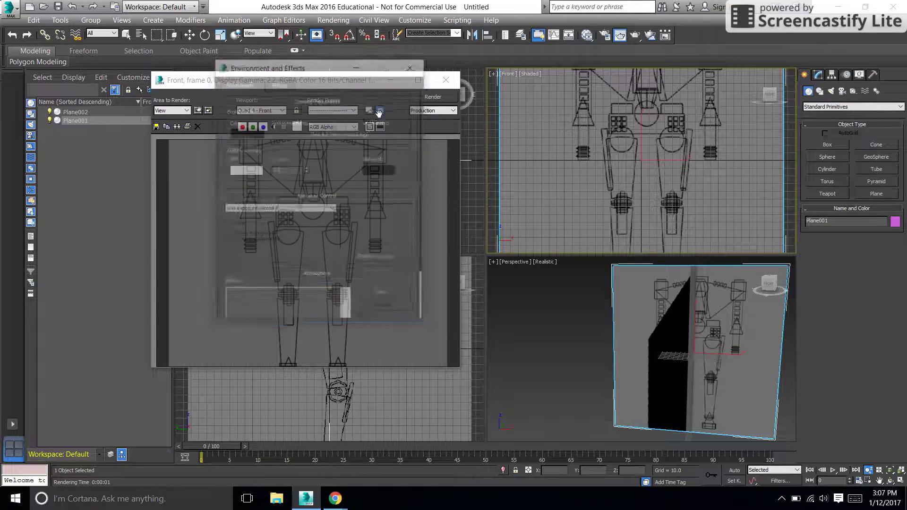
pyautogui.click(237, 135)
pyautogui.click(213, 126)
pyautogui.click(406, 166)
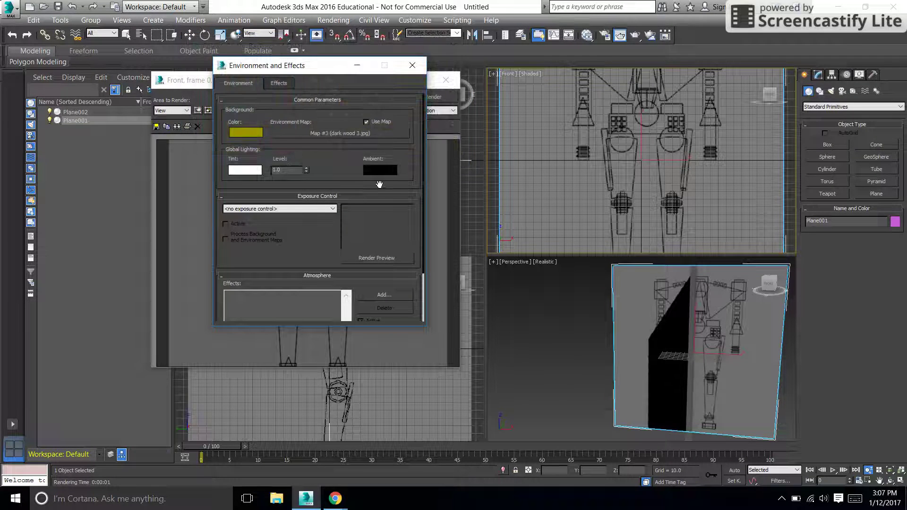
pyautogui.click(412, 65)
pyautogui.click(440, 96)
pyautogui.moveTo(336, 80); pyautogui.dragTo(335, 112)
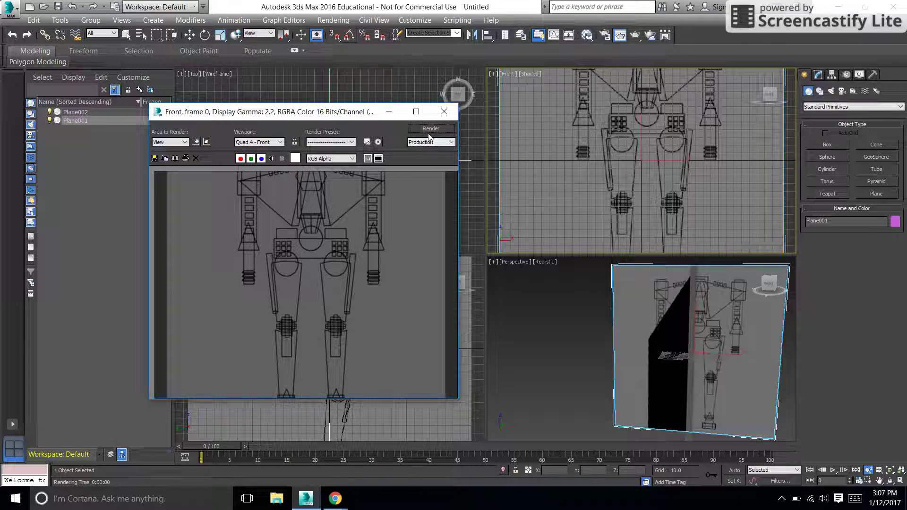